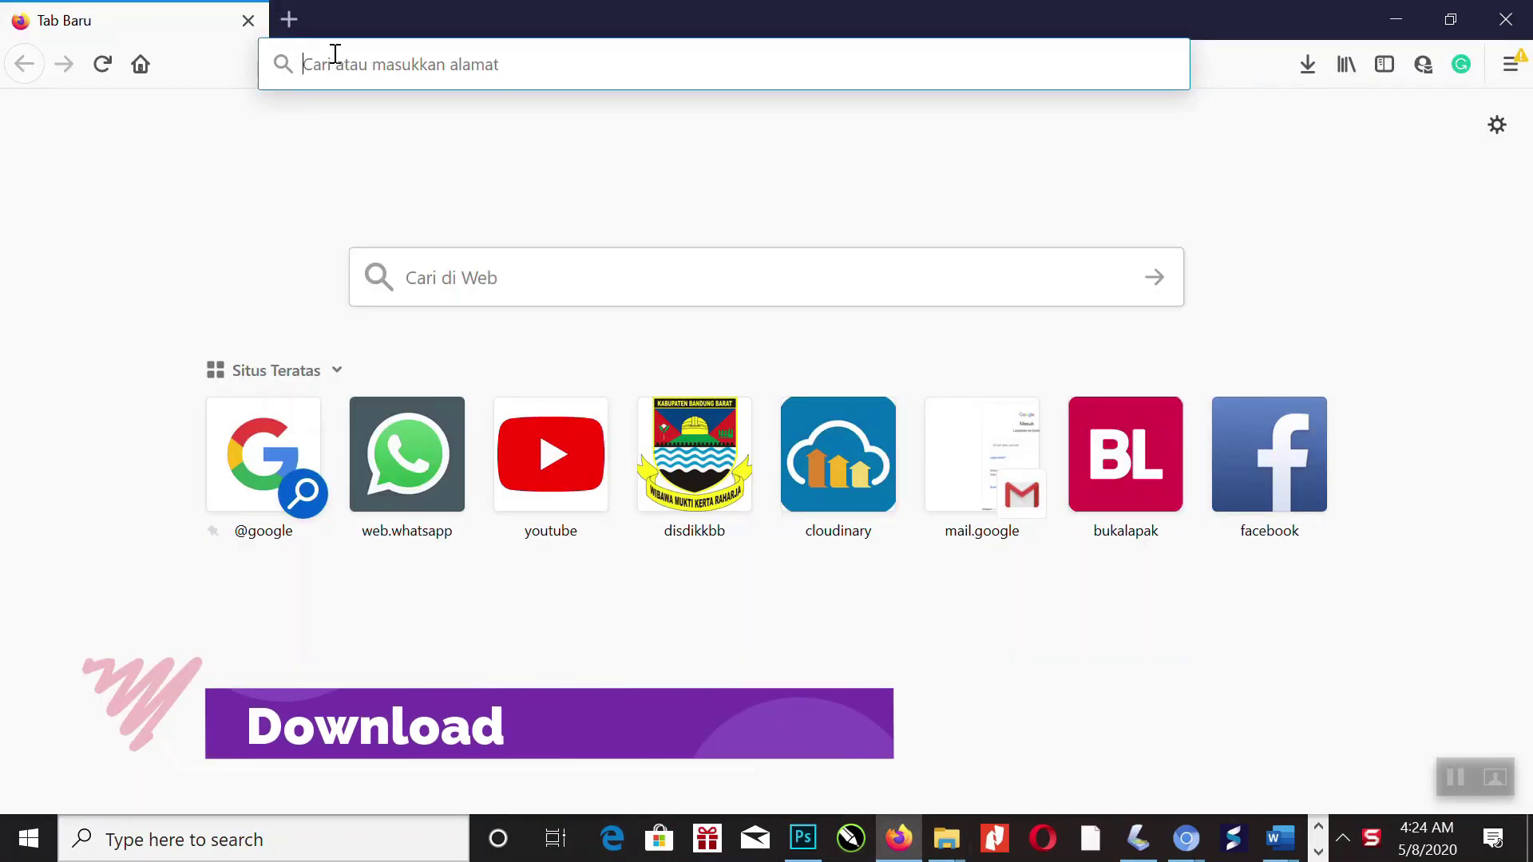
text(https://obsproject.com/)
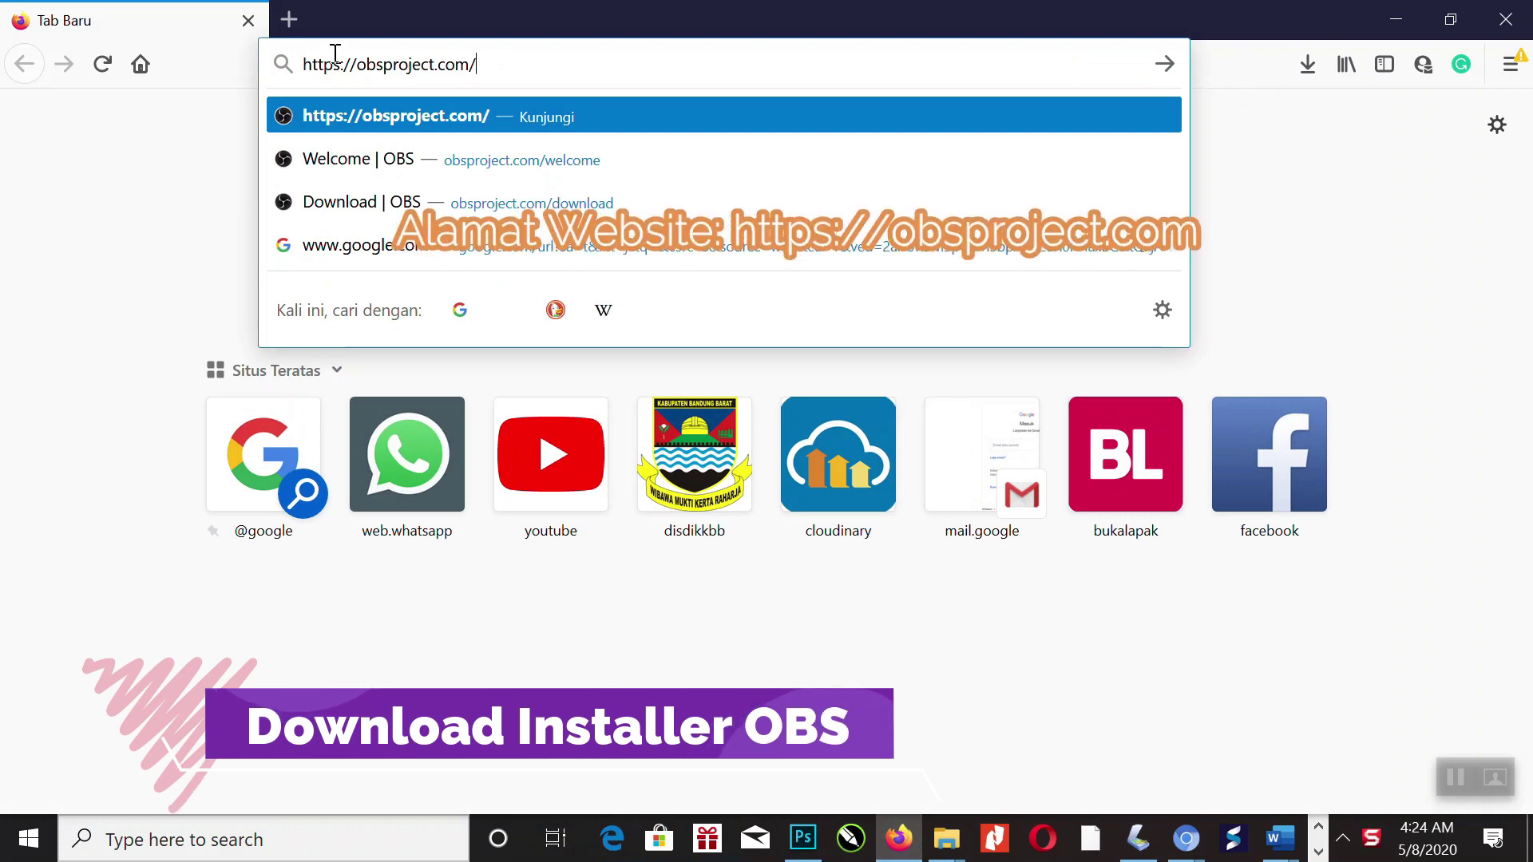
key(Return)
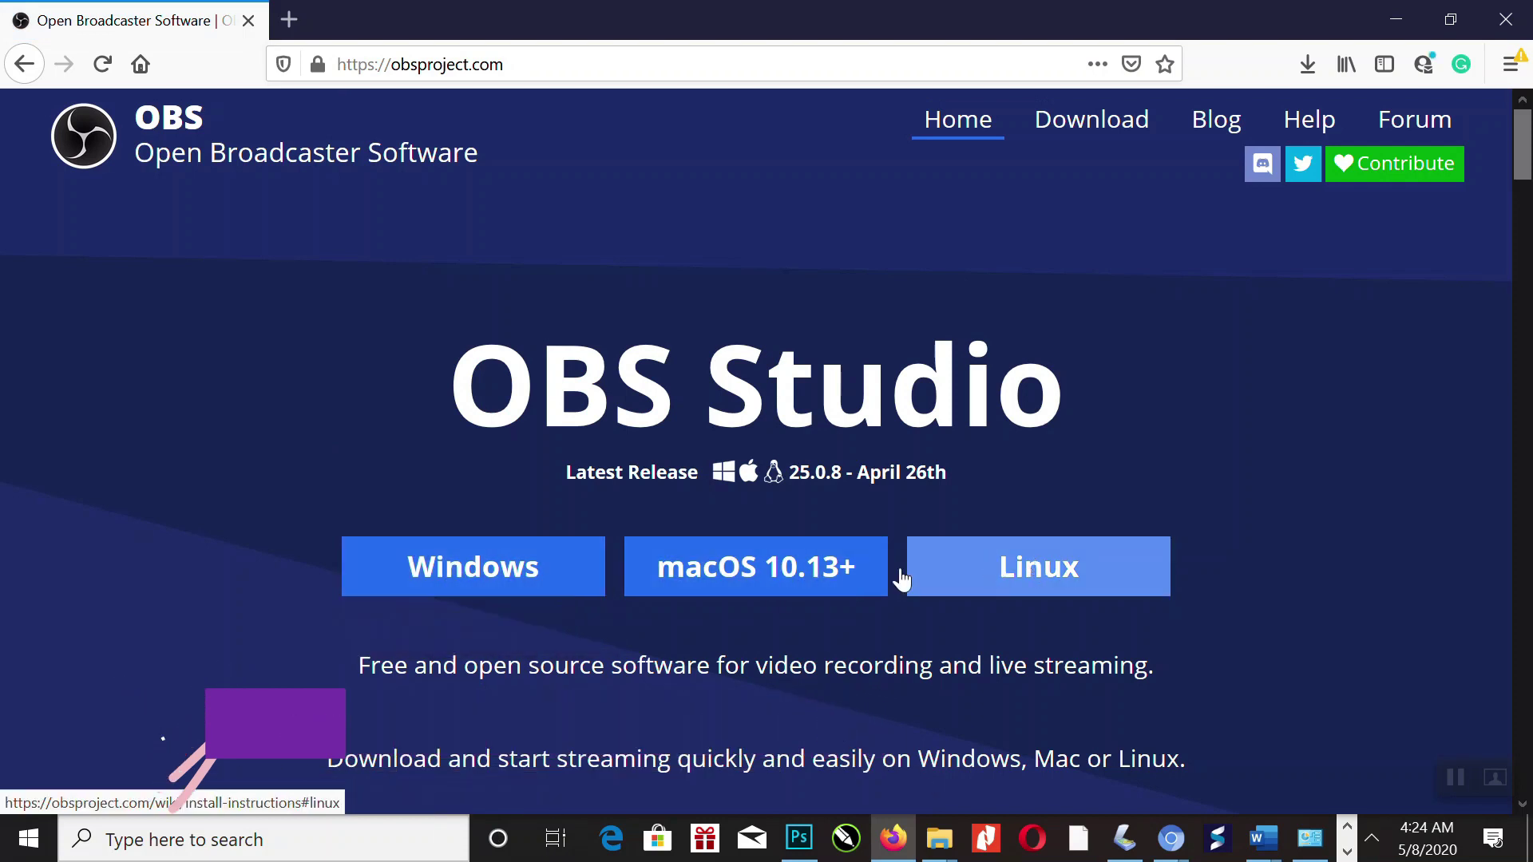
click(496, 558)
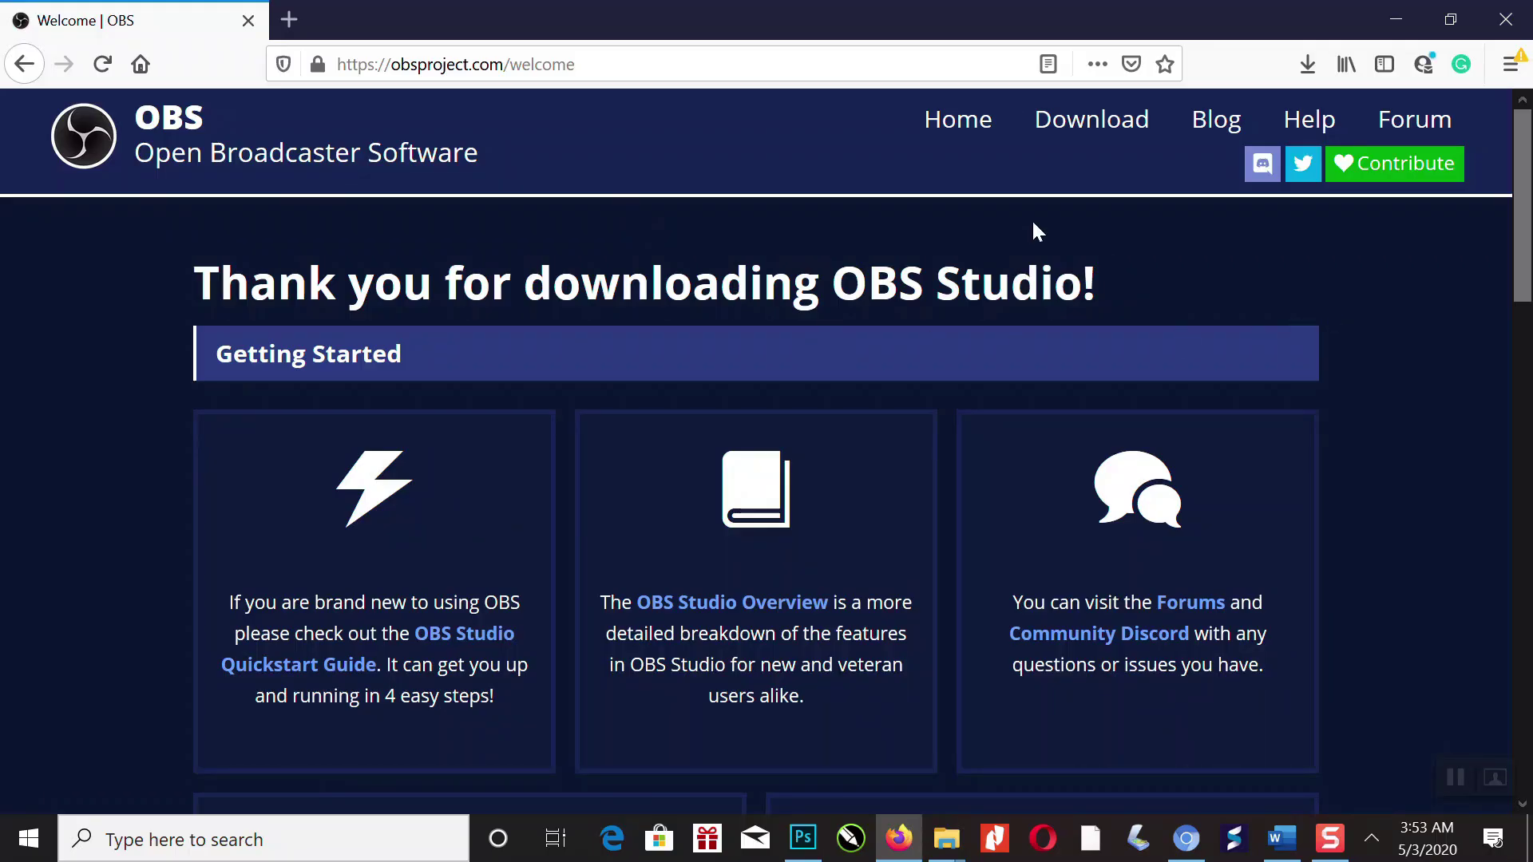
scroll(911, 359, down, 5)
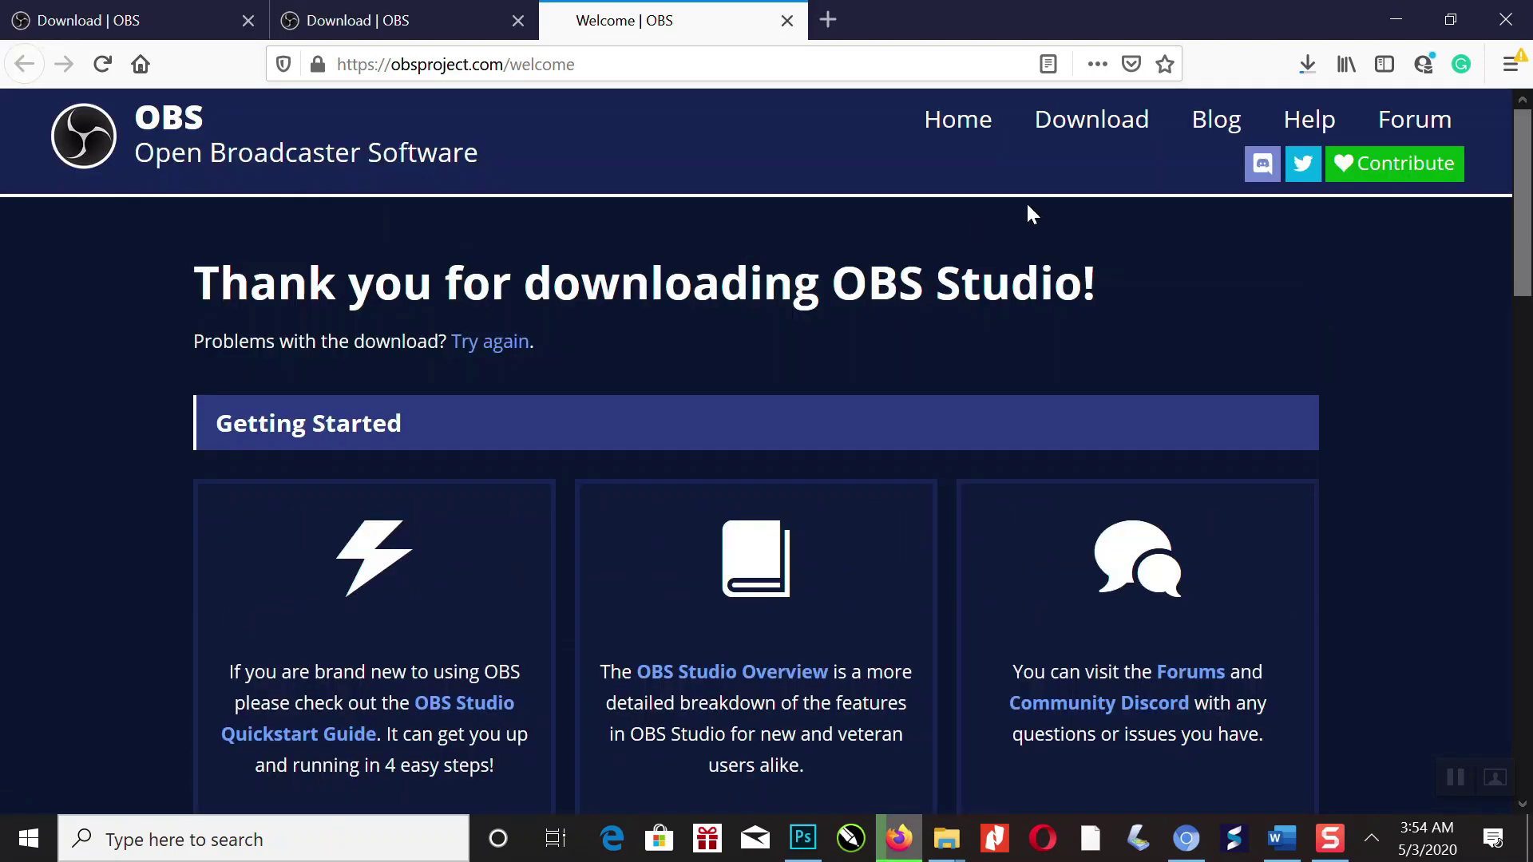
Step: Locate the downloaded OBS-Studio-25.0.8-Full-Installer-x64 file in its folder and run it
click(1306, 67)
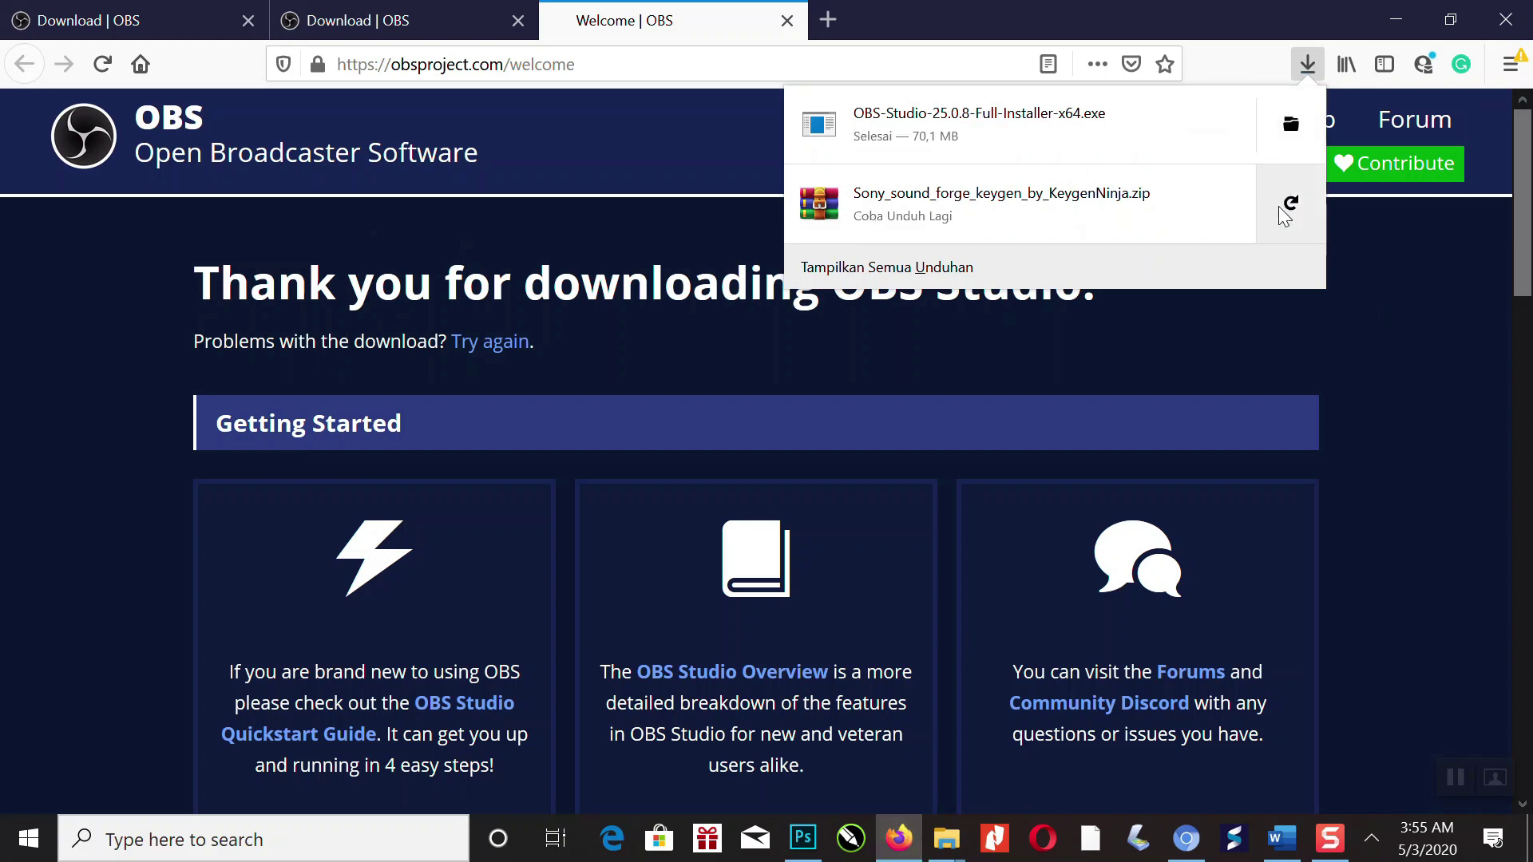
click(1291, 123)
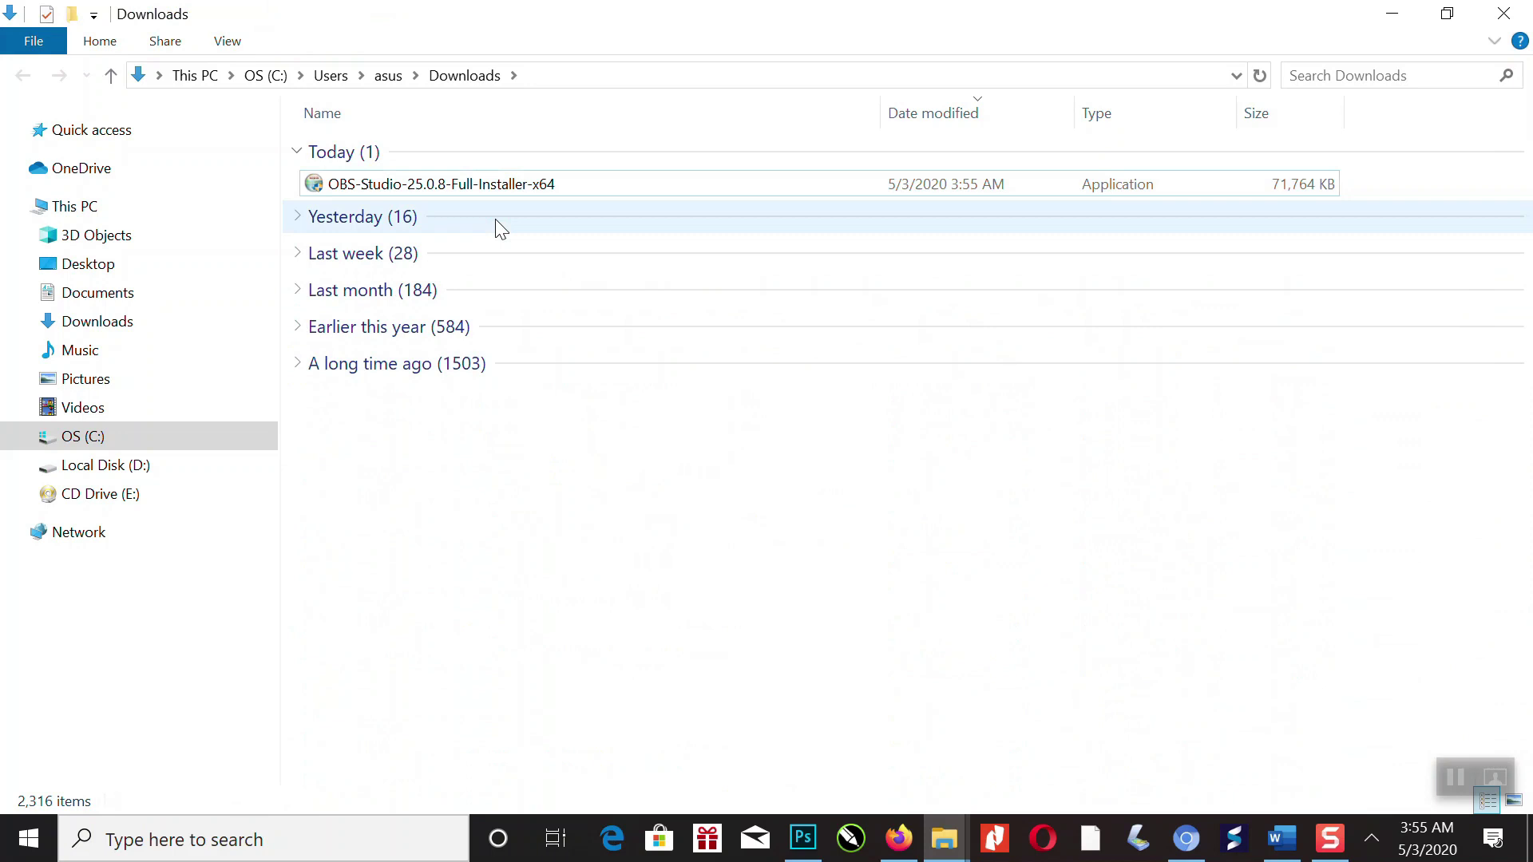
click(463, 191)
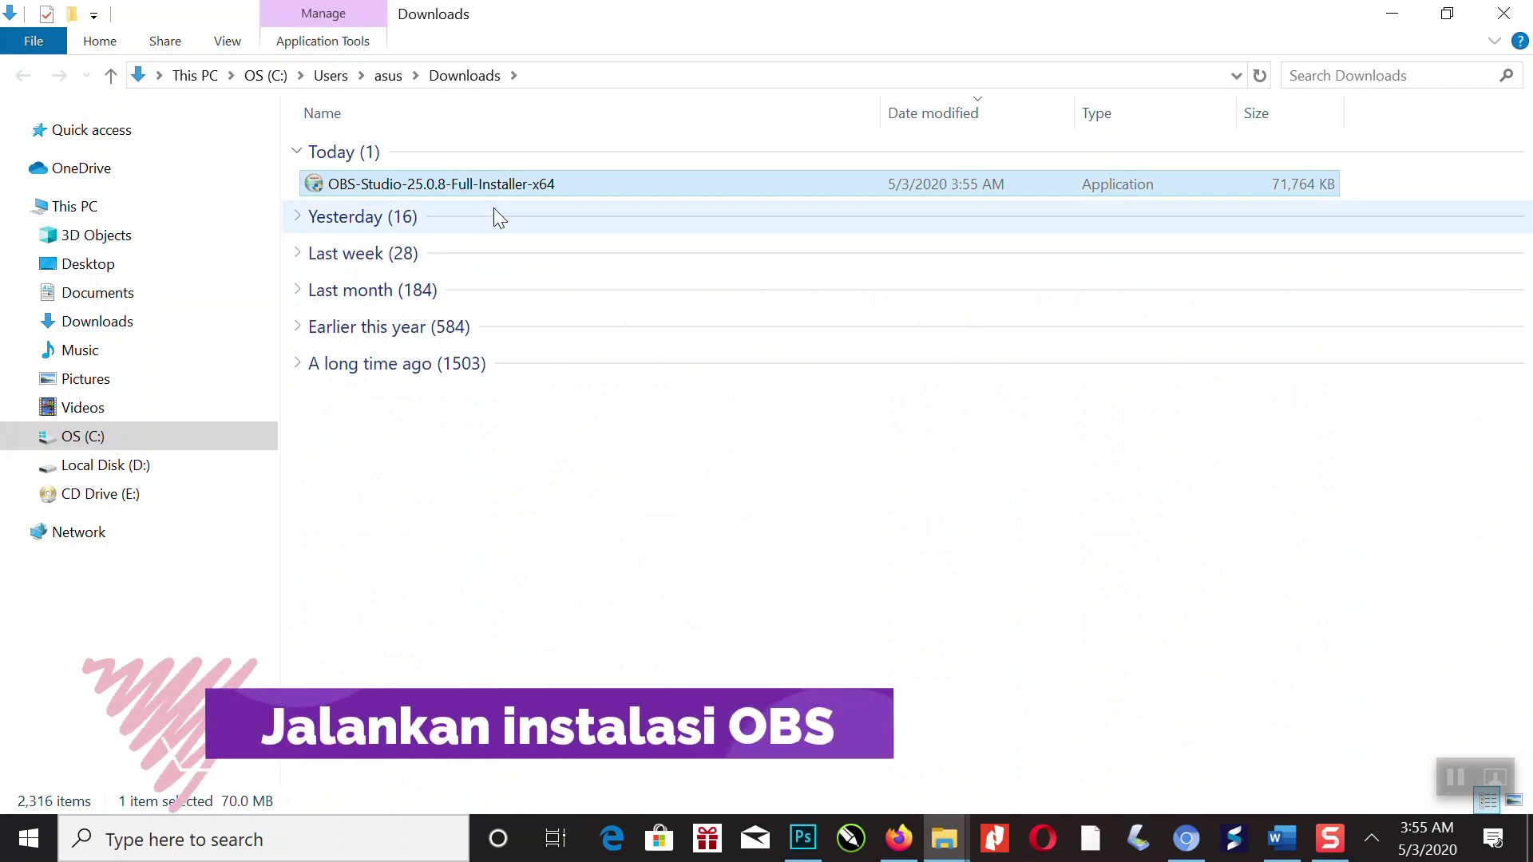
double_click(501, 181)
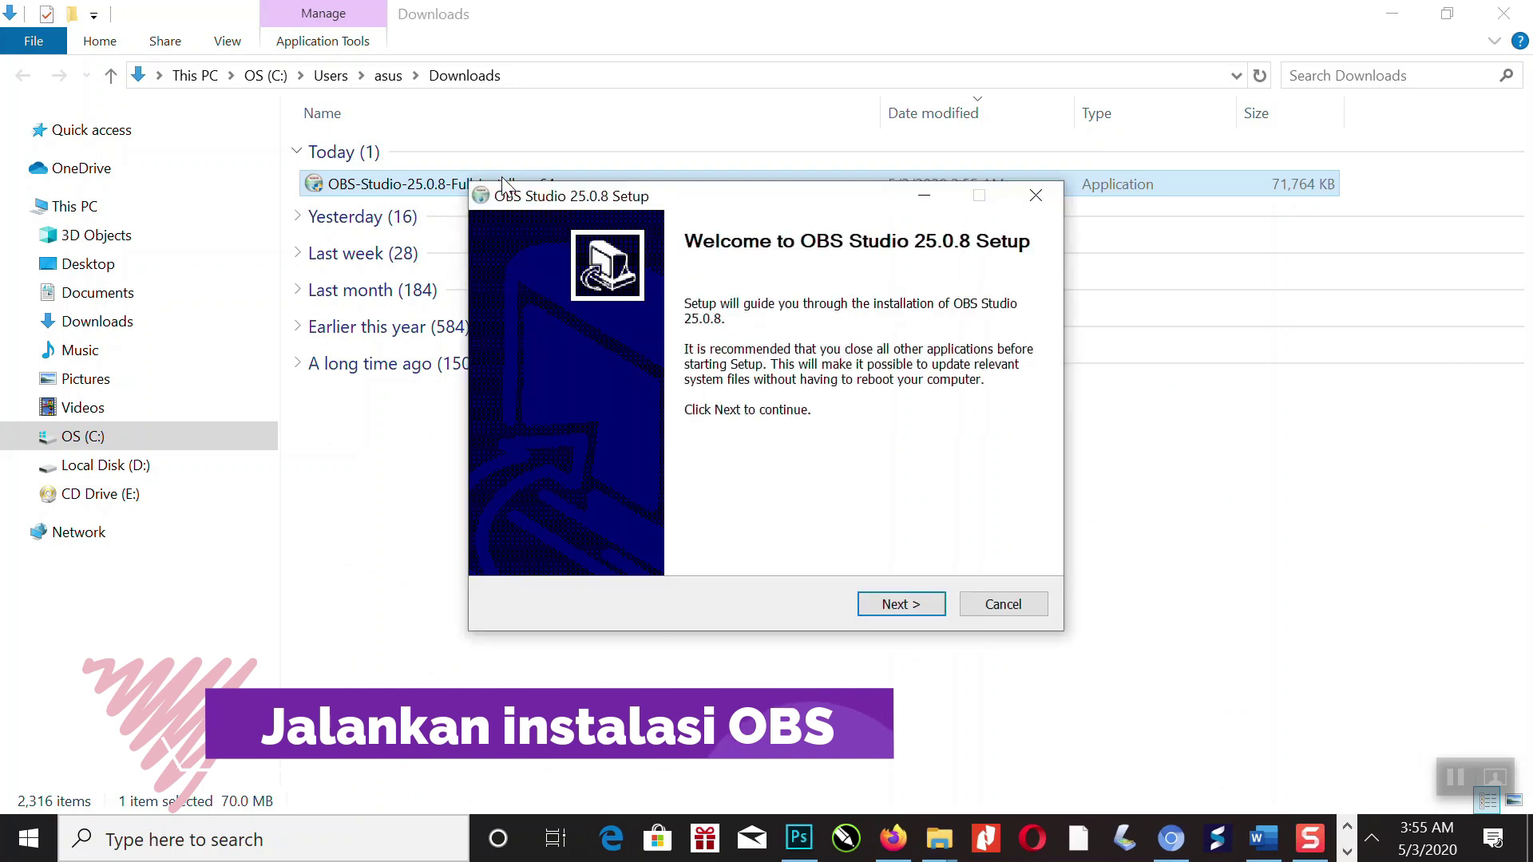
Step: Install OBS Studio 25.0.8 in the default folder C:\Program Files\obs-studio and launch it when setup finishes
click(897, 606)
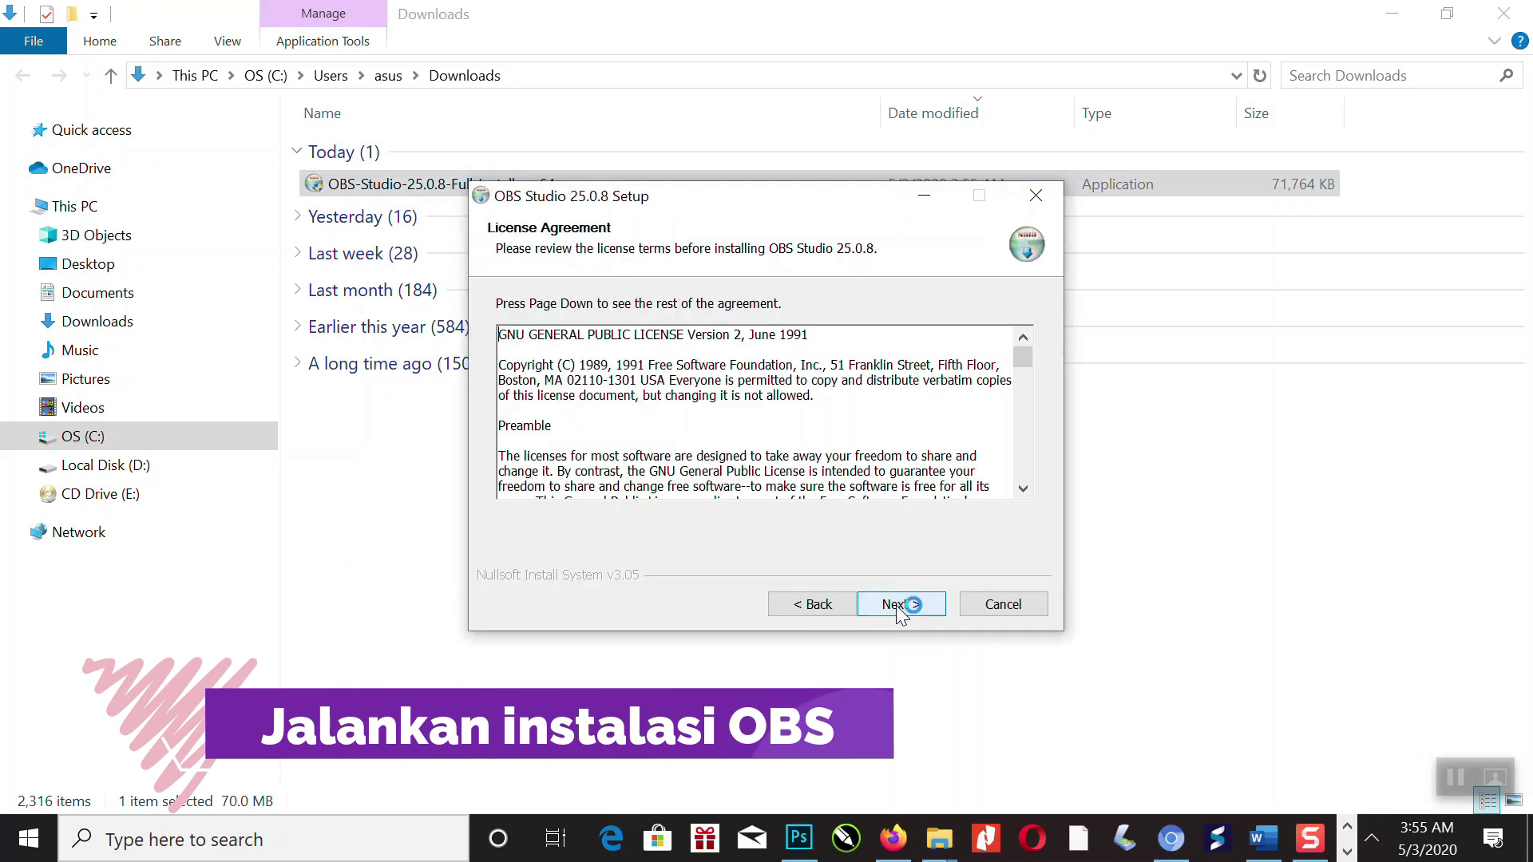
click(896, 605)
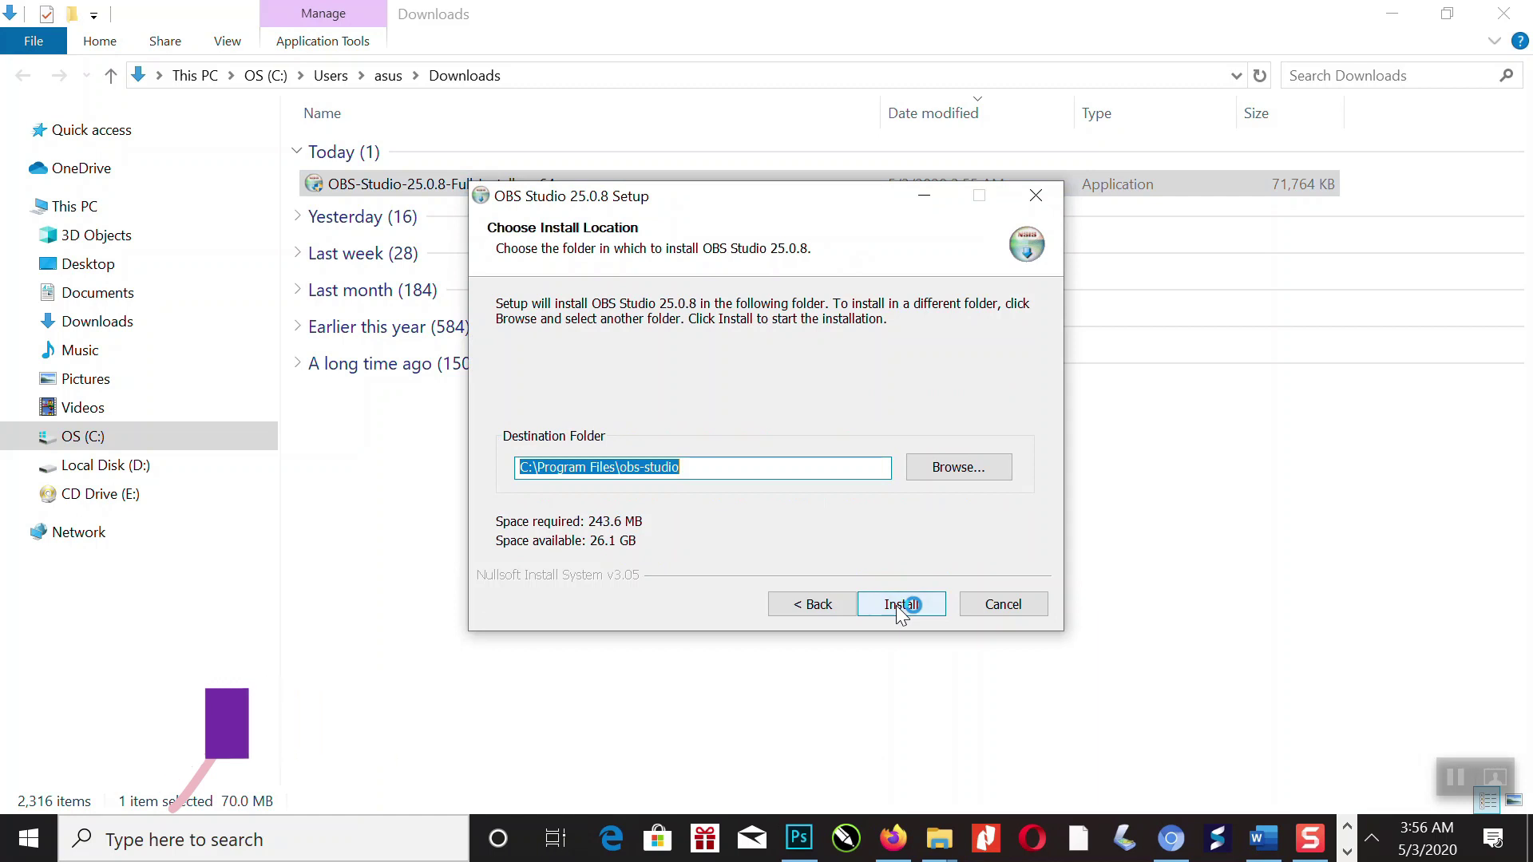
click(896, 606)
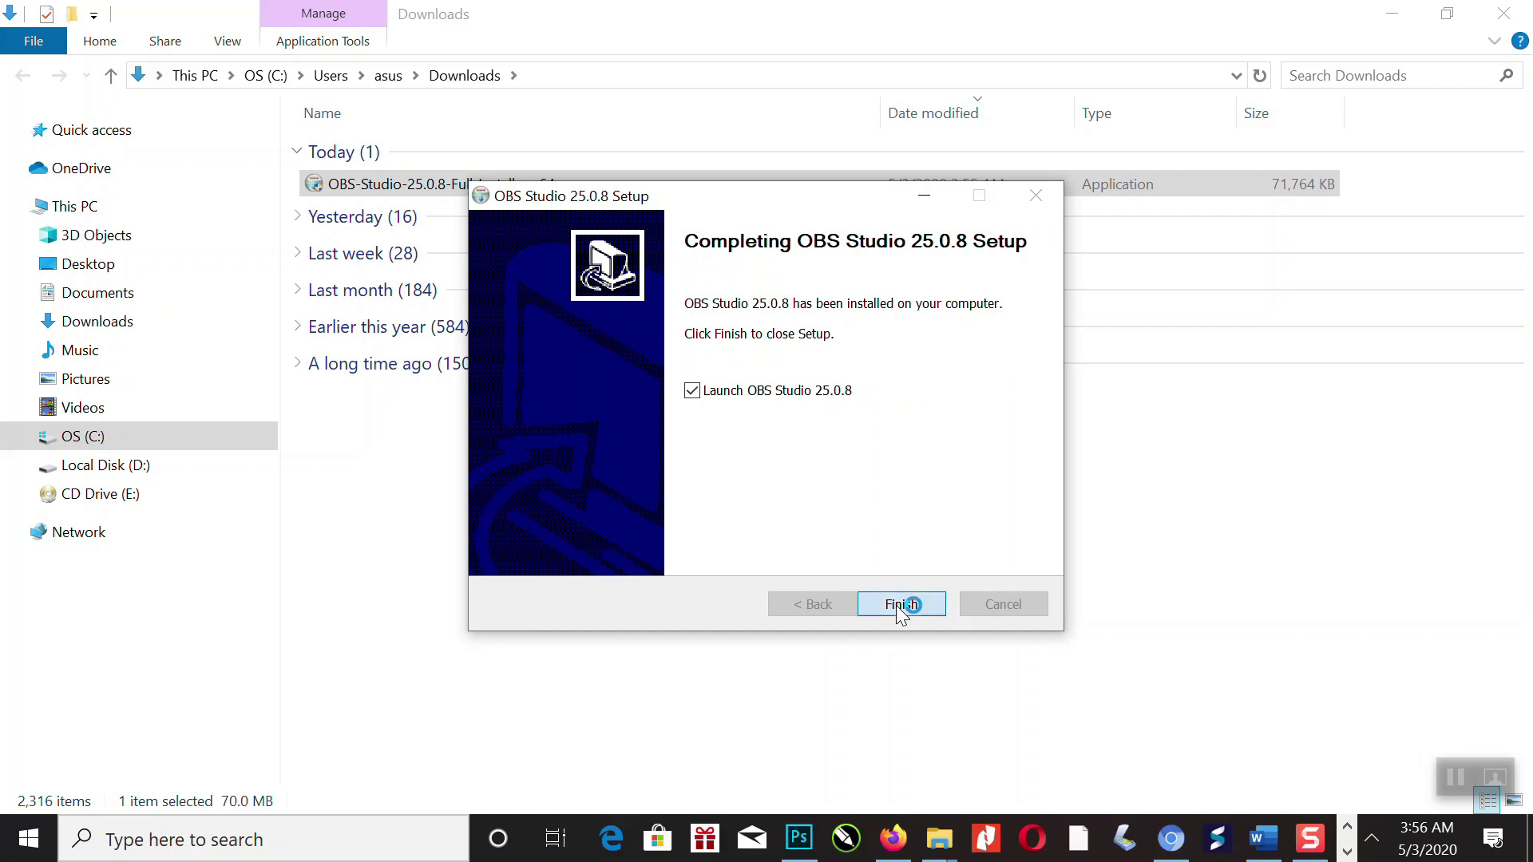
click(896, 605)
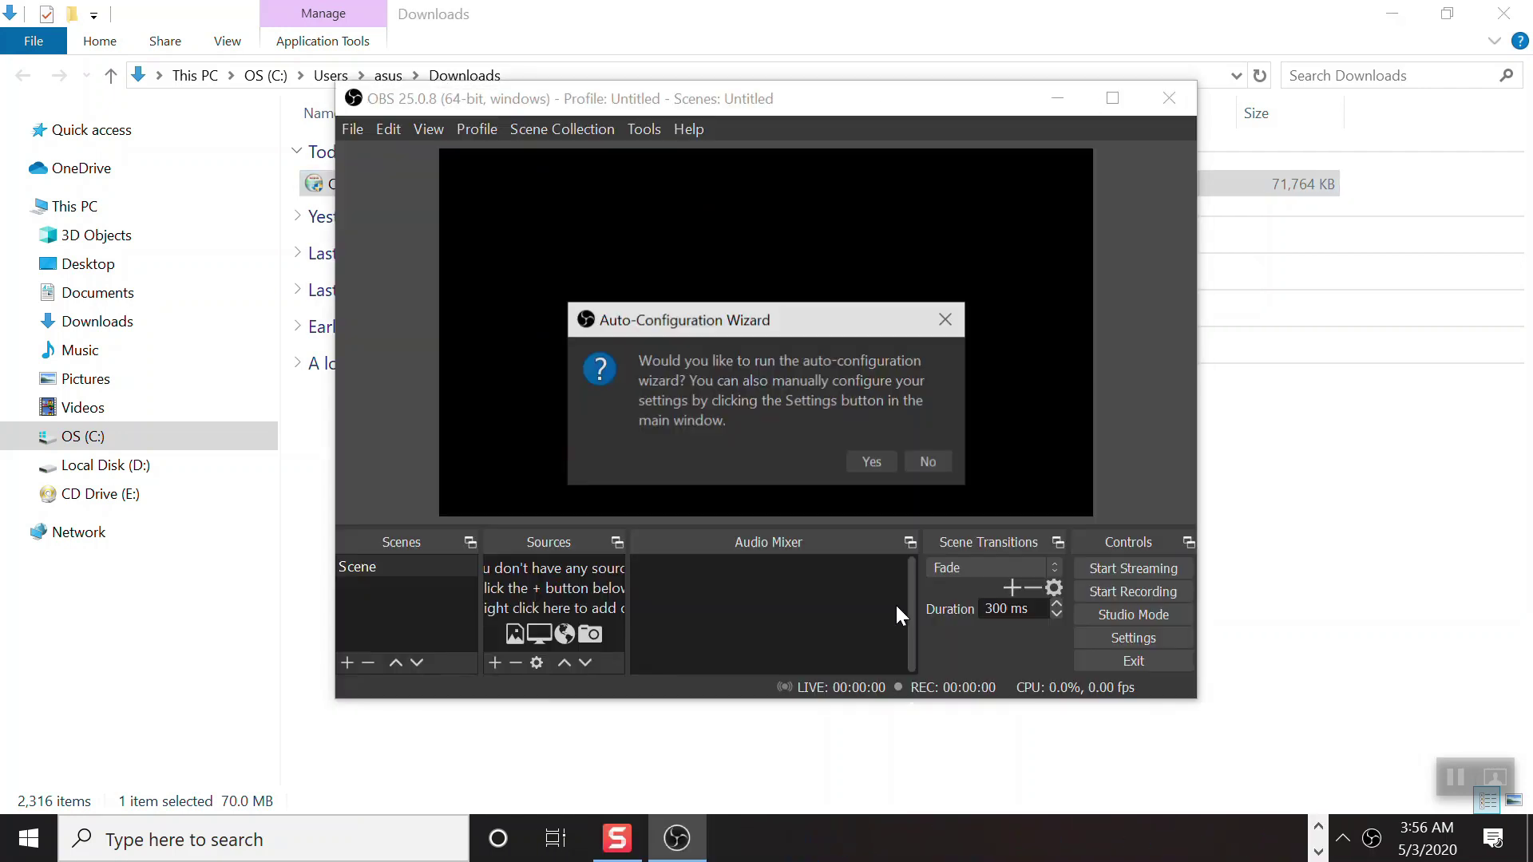
Step: Try the auto-configuration wizard's streaming setup with Facebook Live and Twitch as the service, and cancel the wizard
click(872, 463)
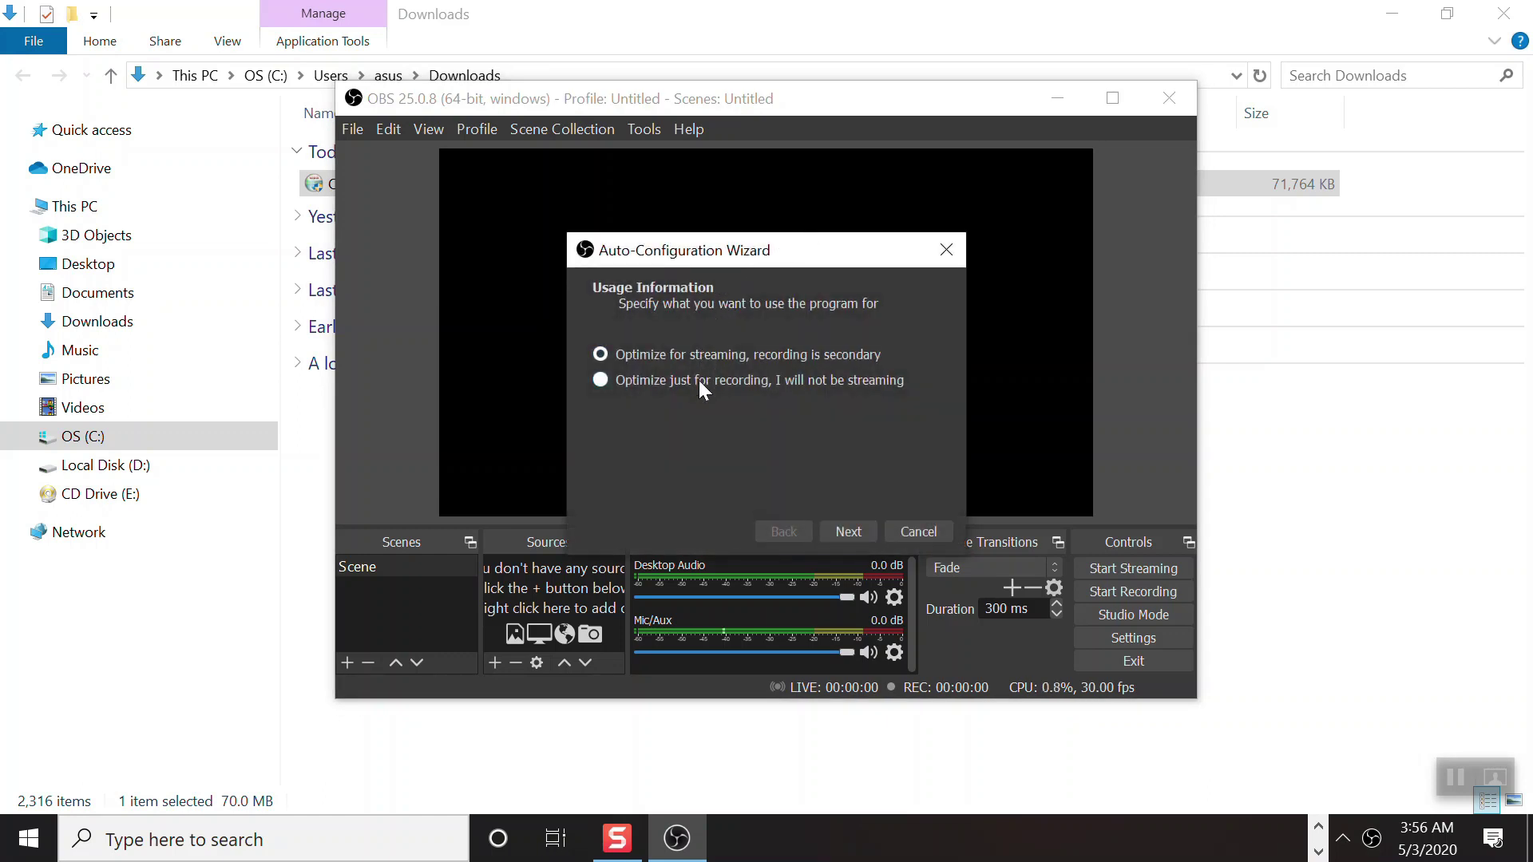
click(858, 531)
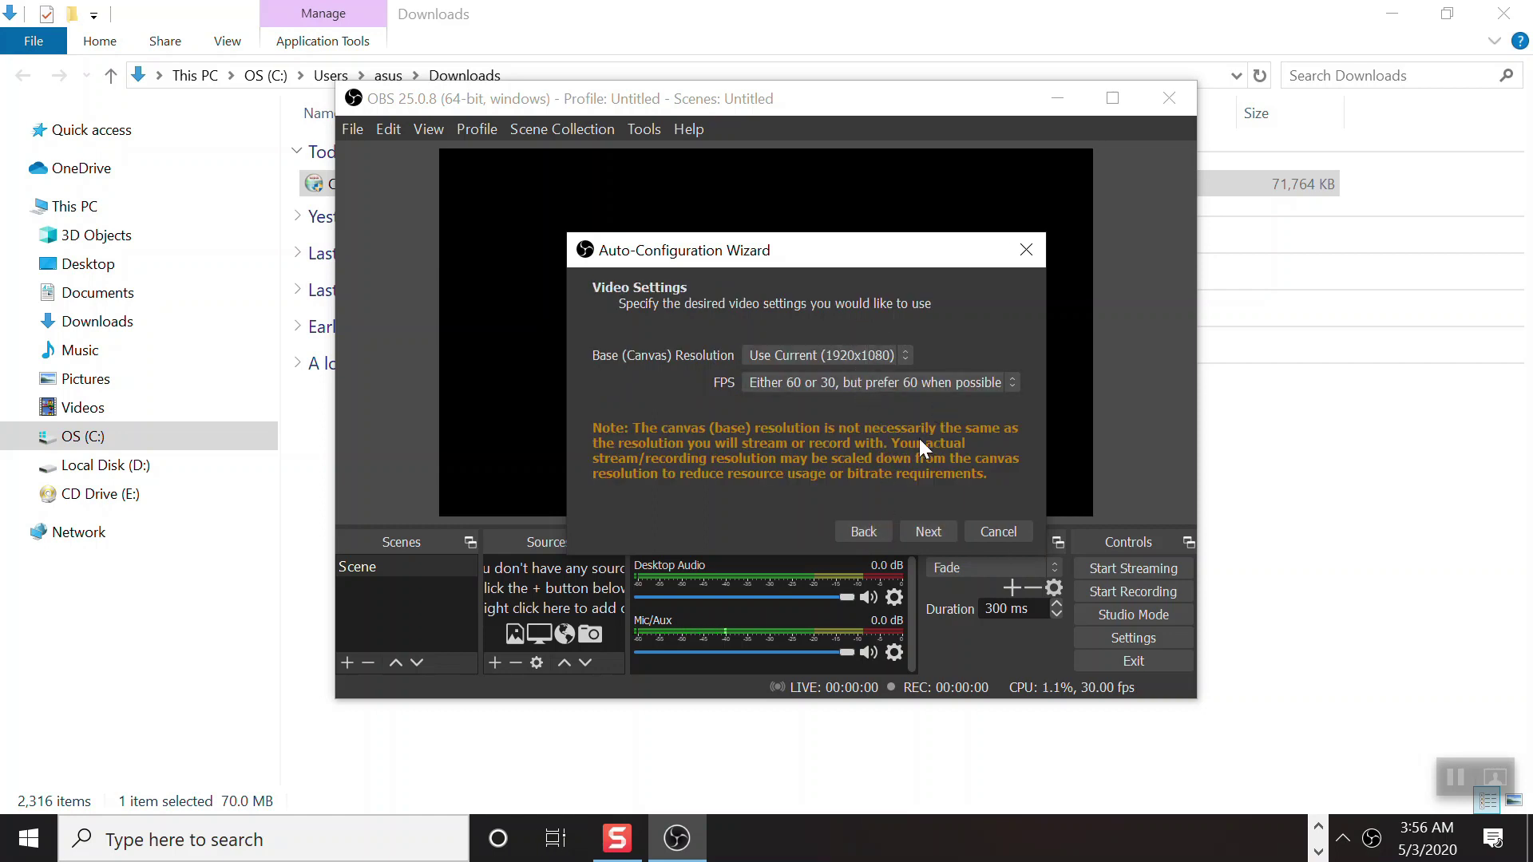
click(943, 529)
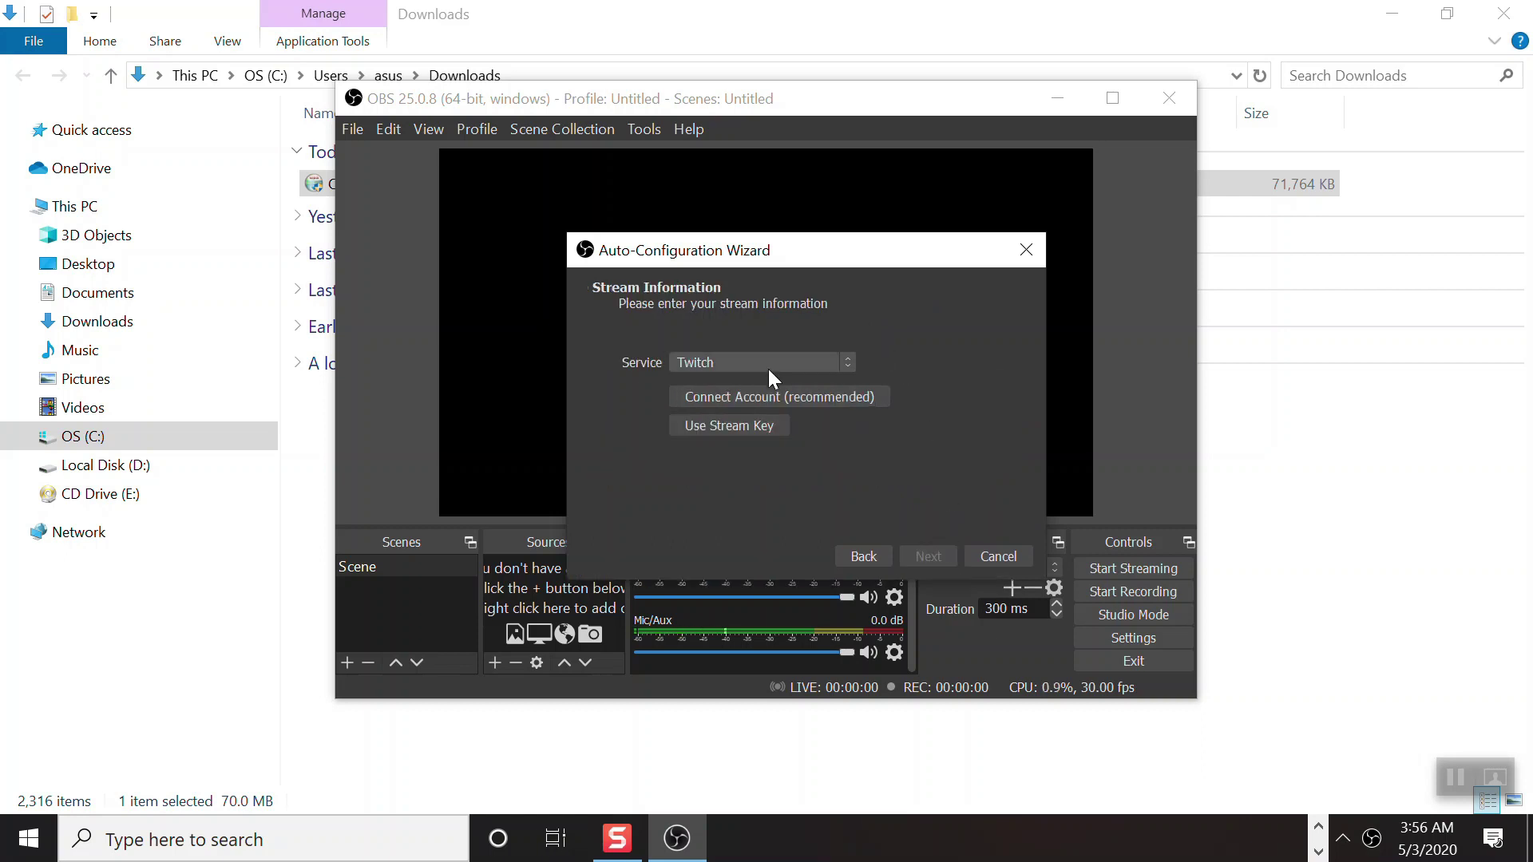
click(846, 366)
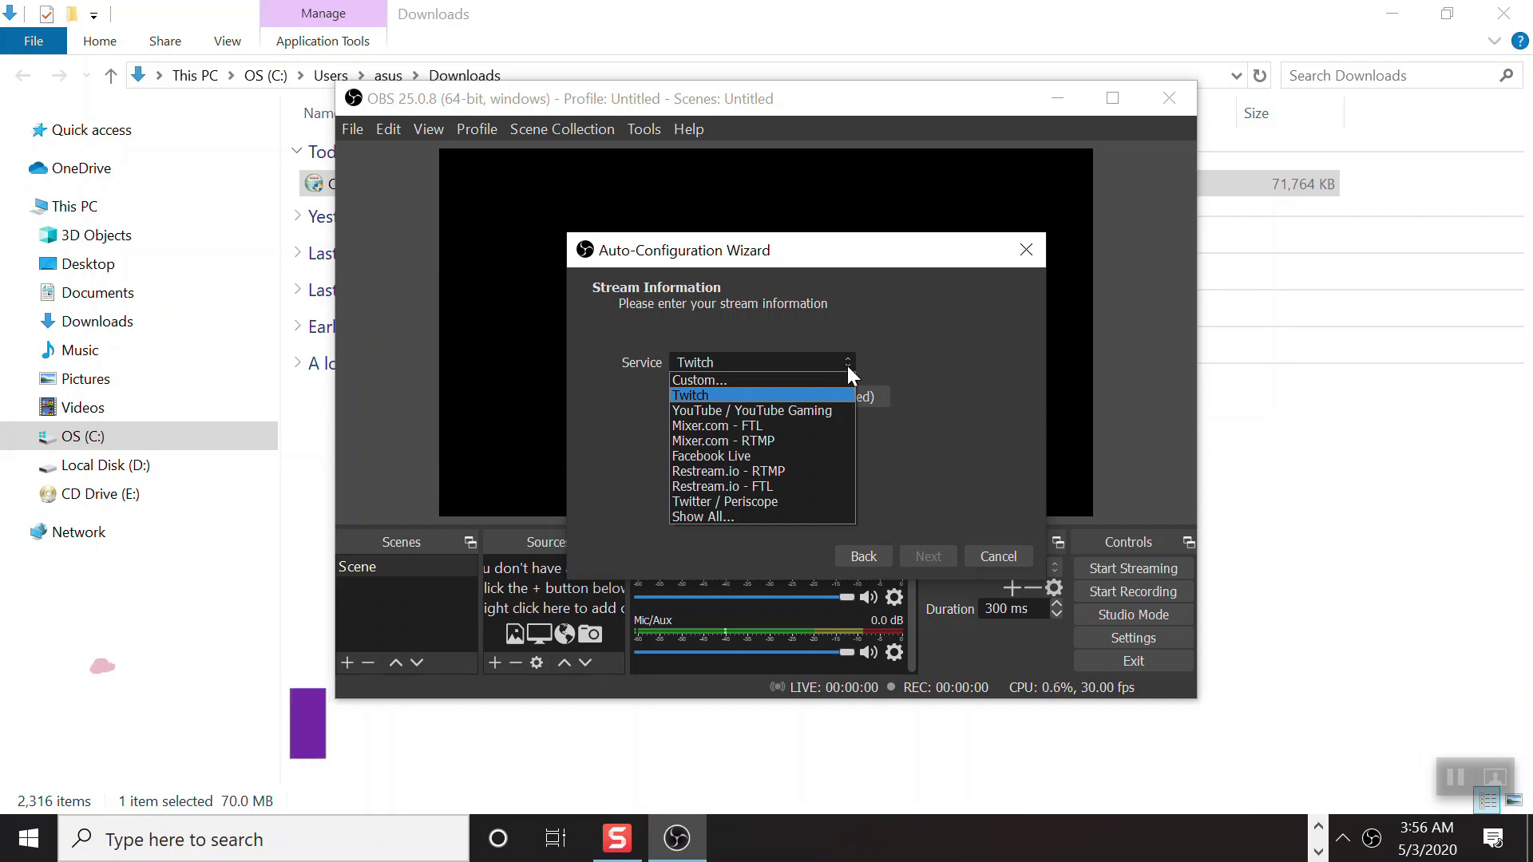
click(759, 456)
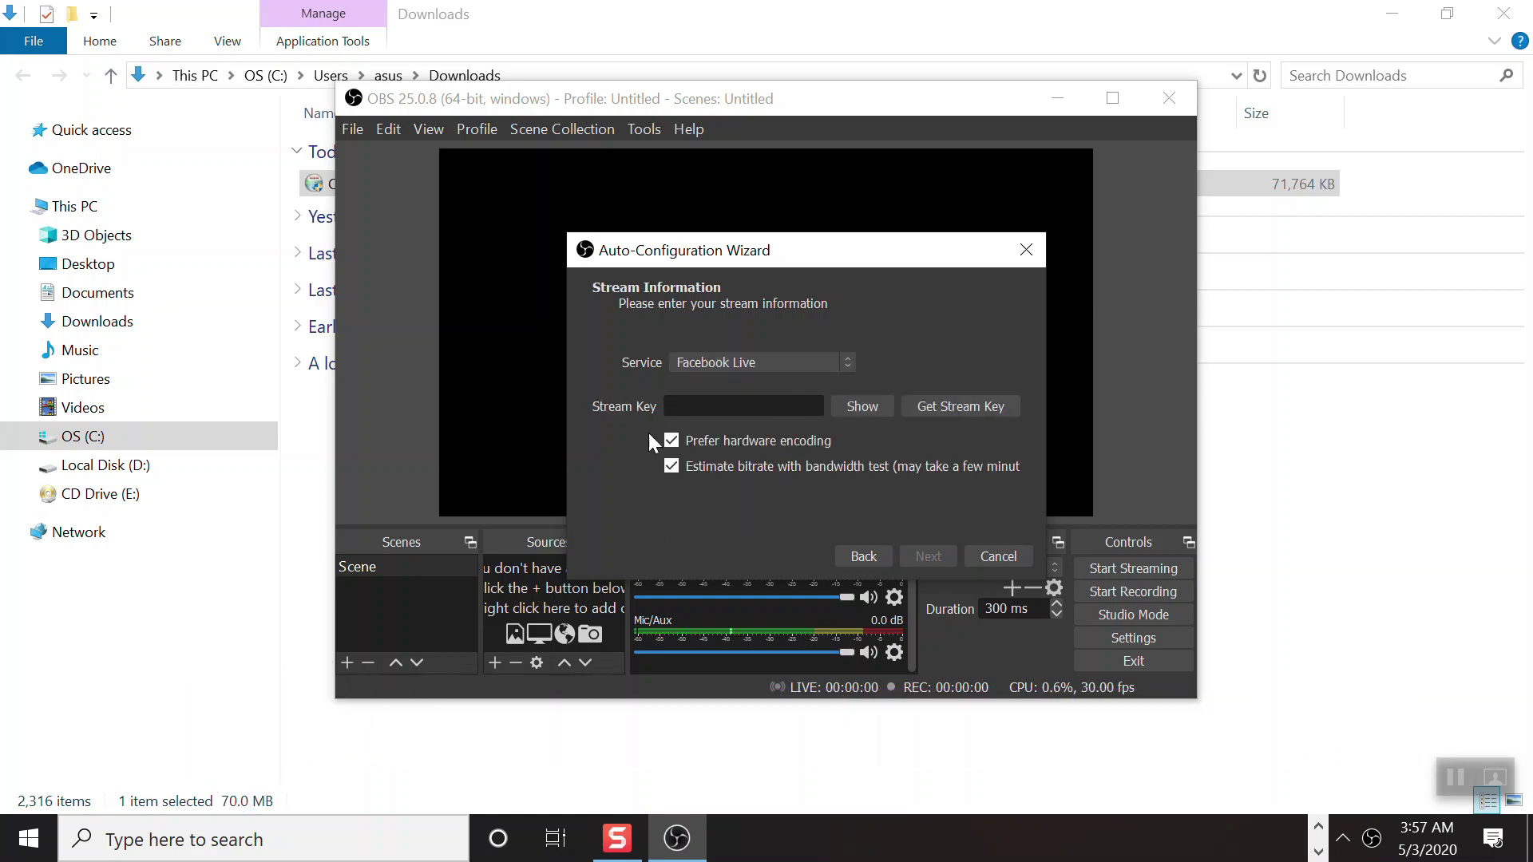
click(853, 359)
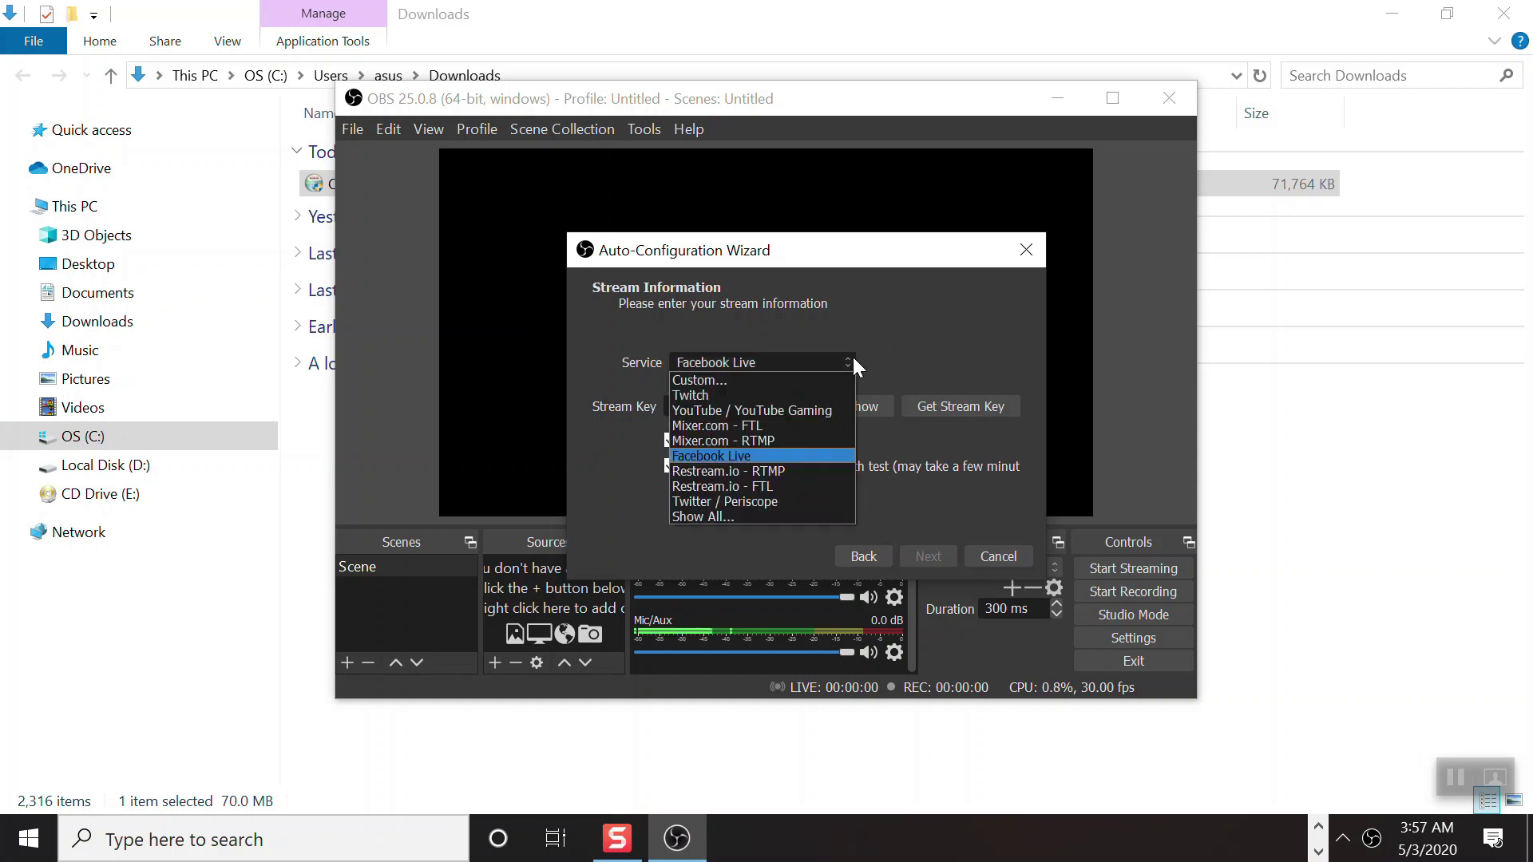
click(758, 394)
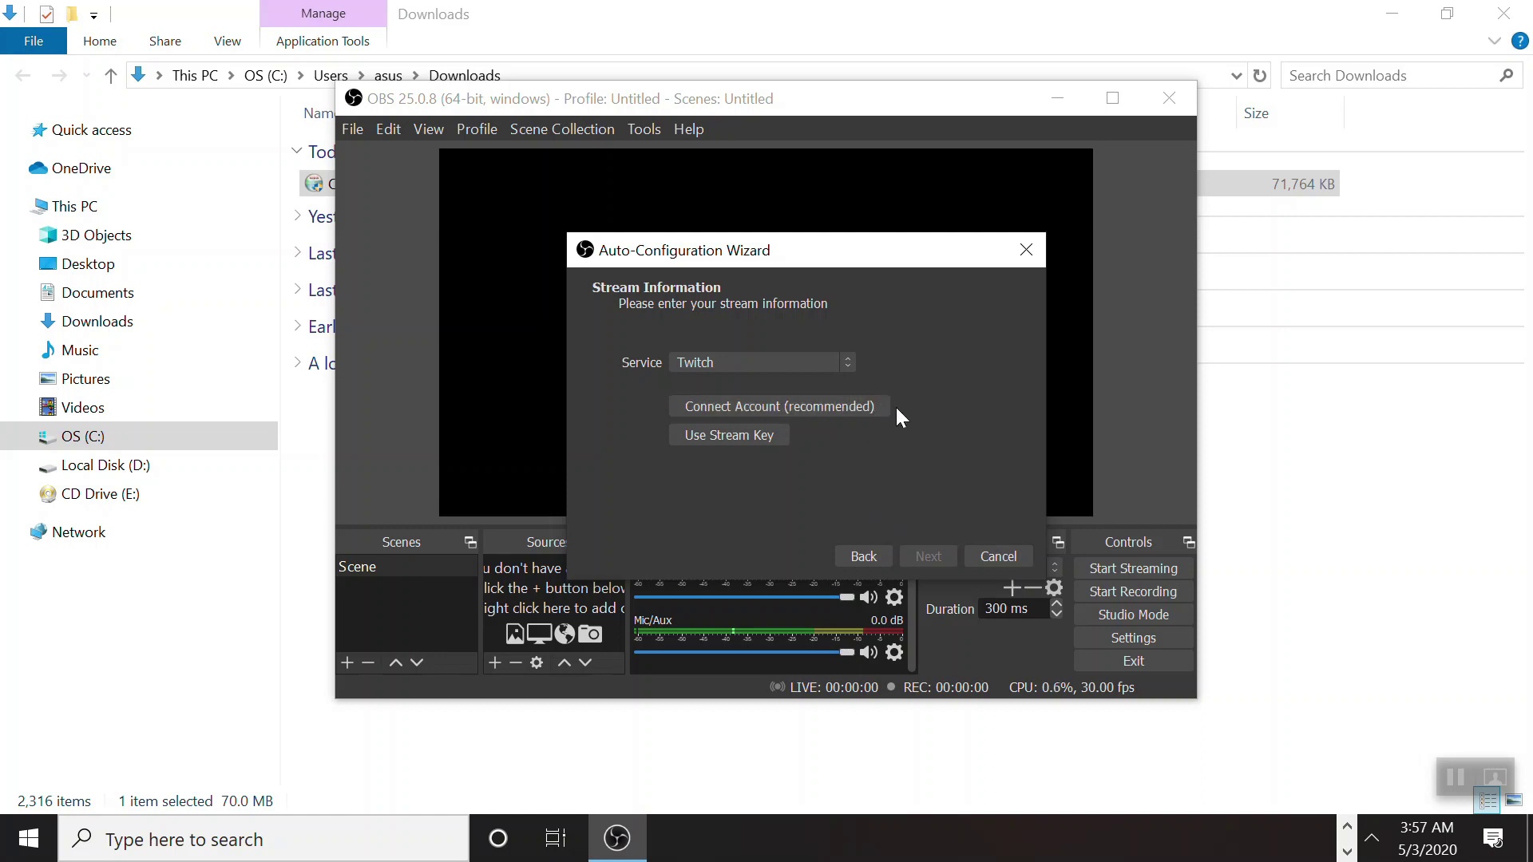
click(1014, 562)
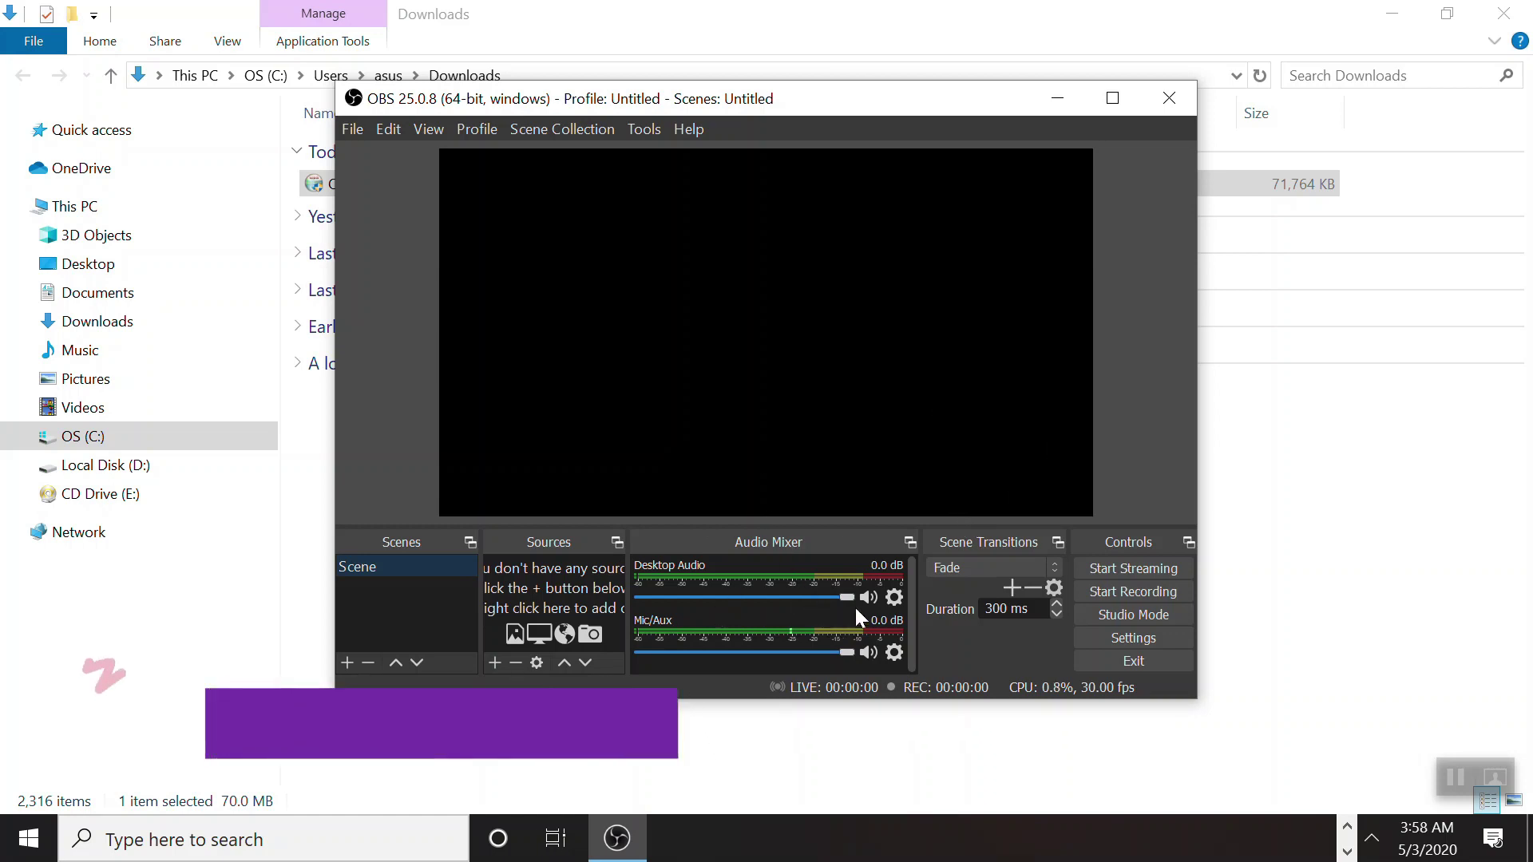
Step: Examine the advanced audio properties of the Desktop Audio and Mic/Aux sources, and close them without changes
click(901, 596)
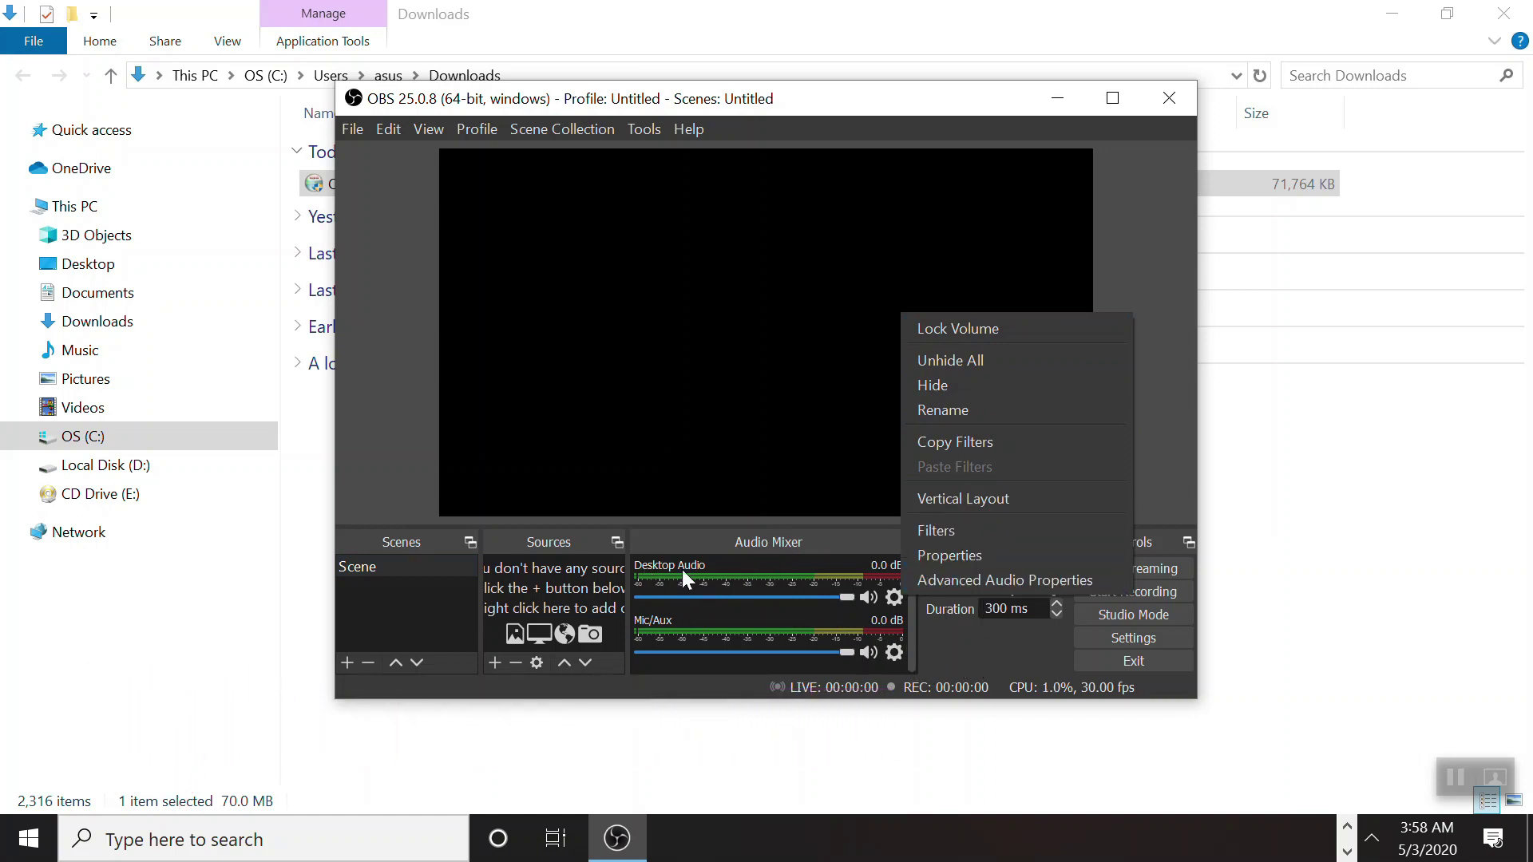
click(971, 655)
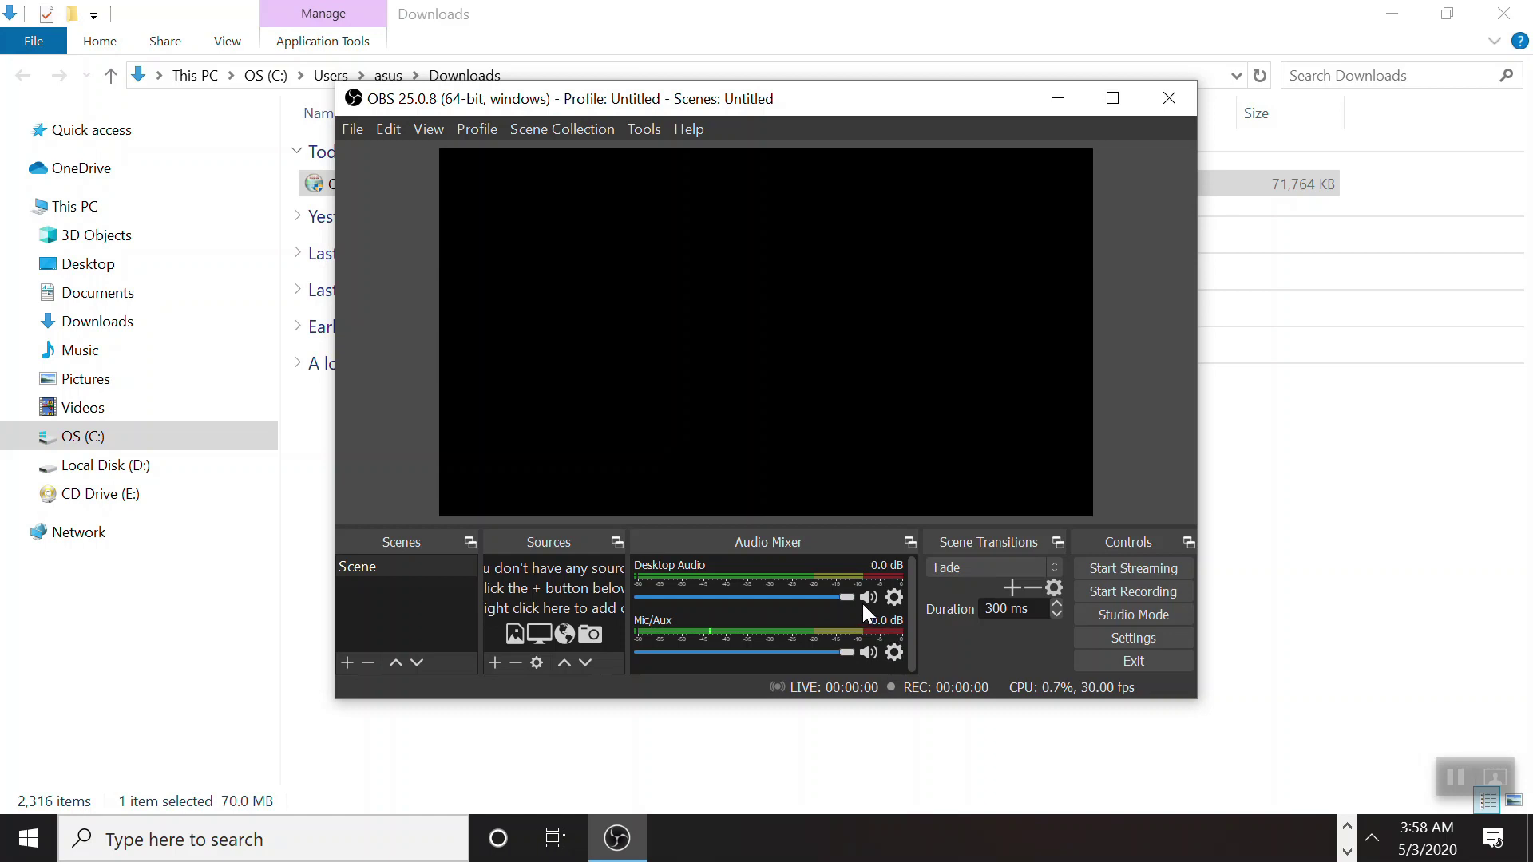
click(896, 653)
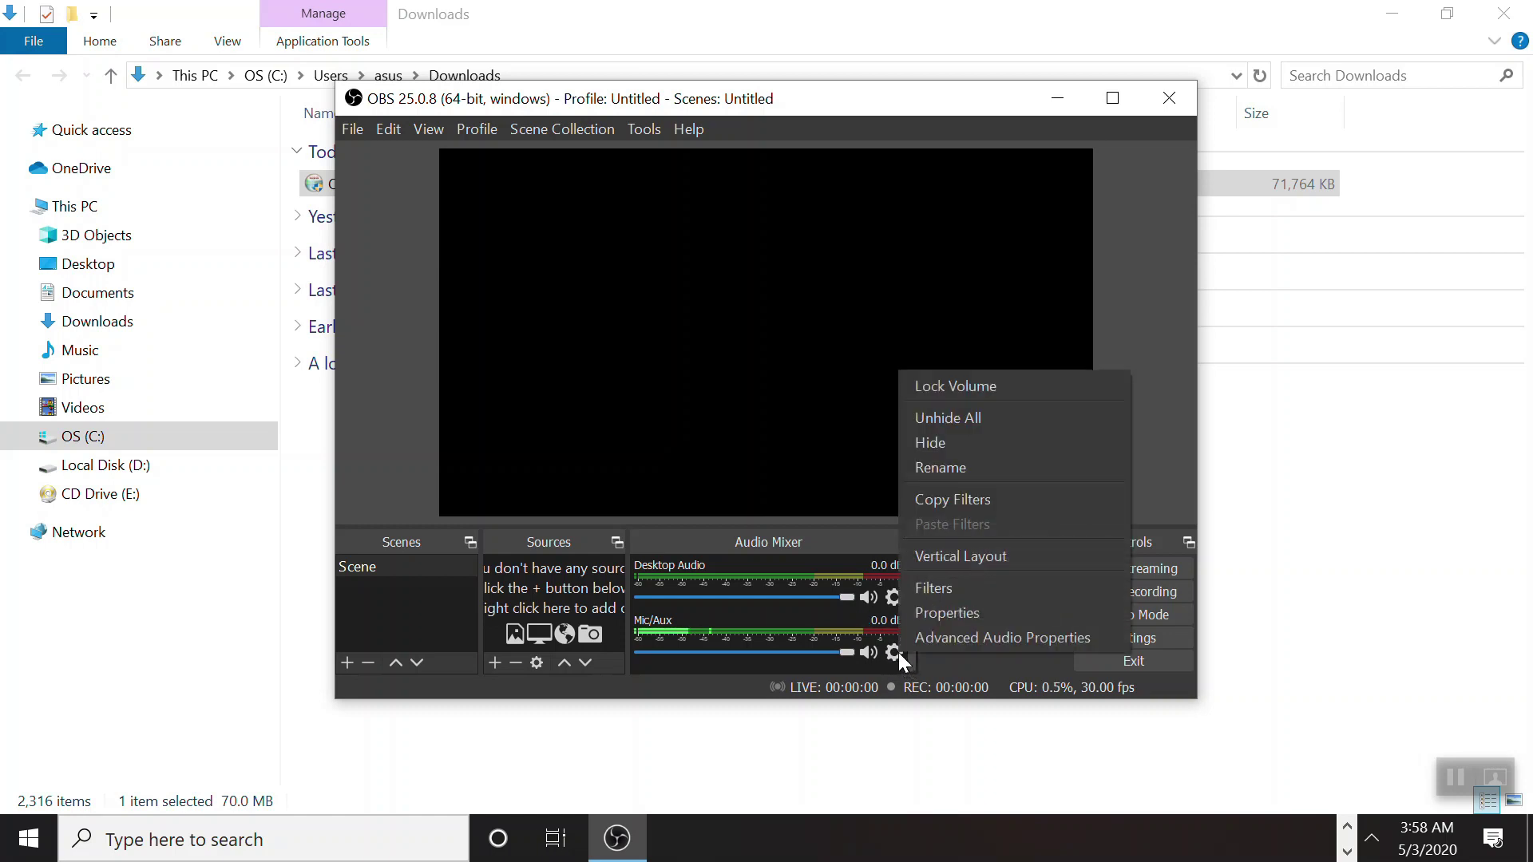
click(971, 635)
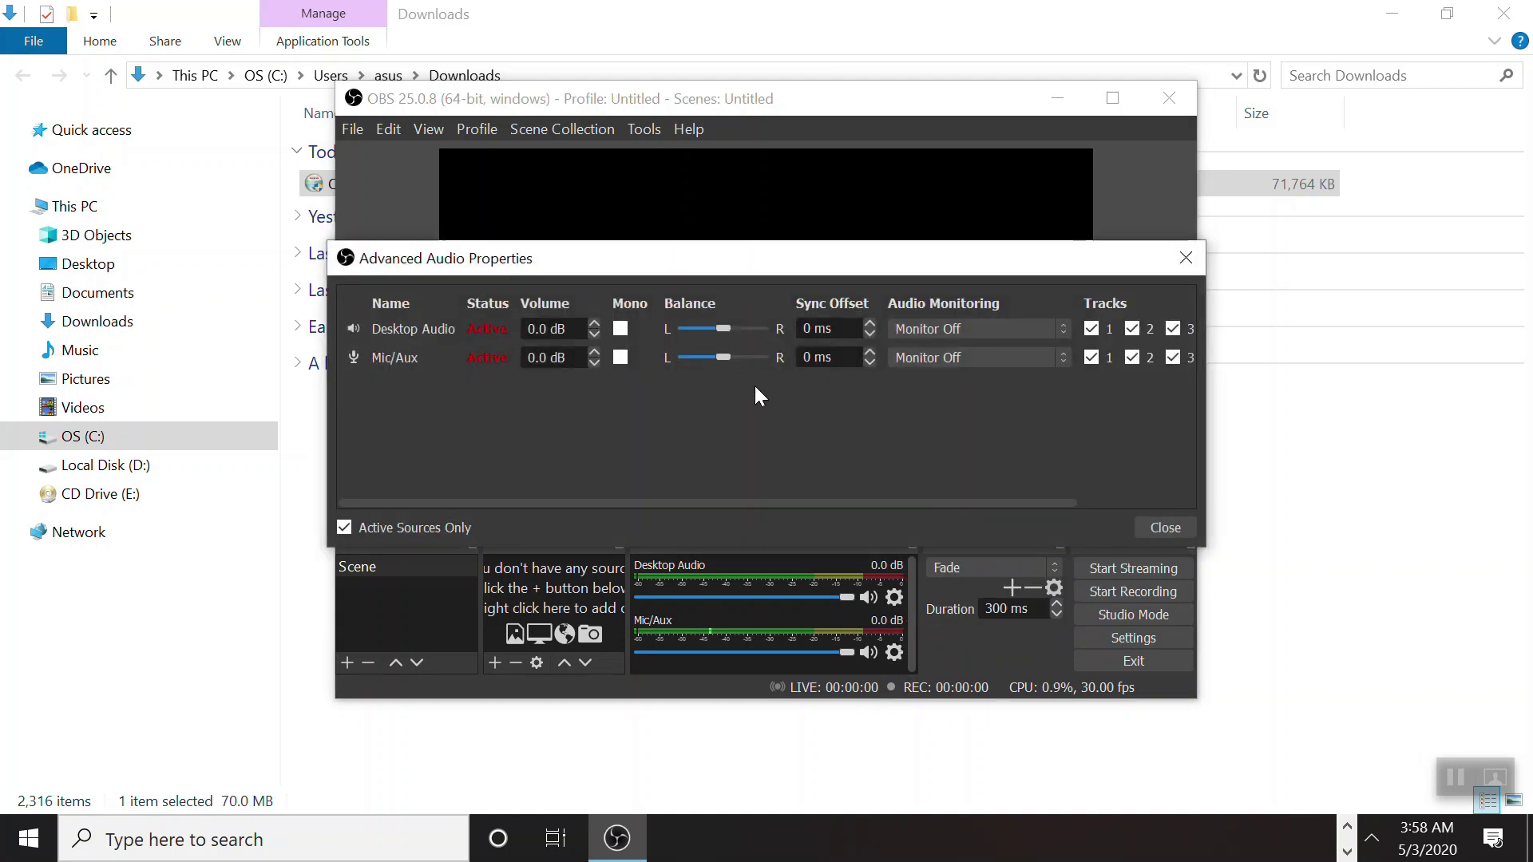
click(1187, 260)
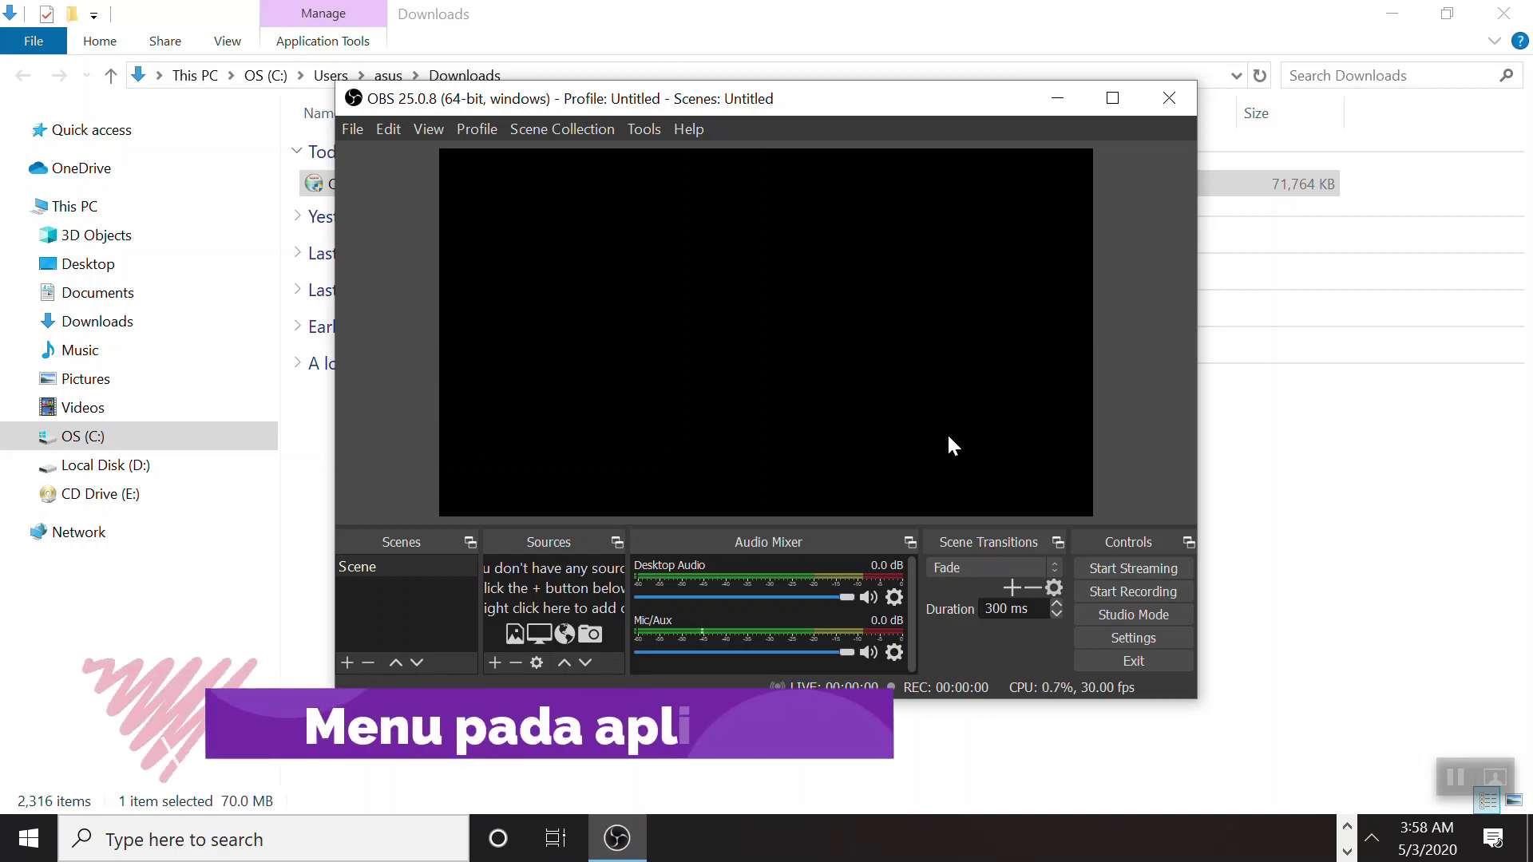
click(354, 129)
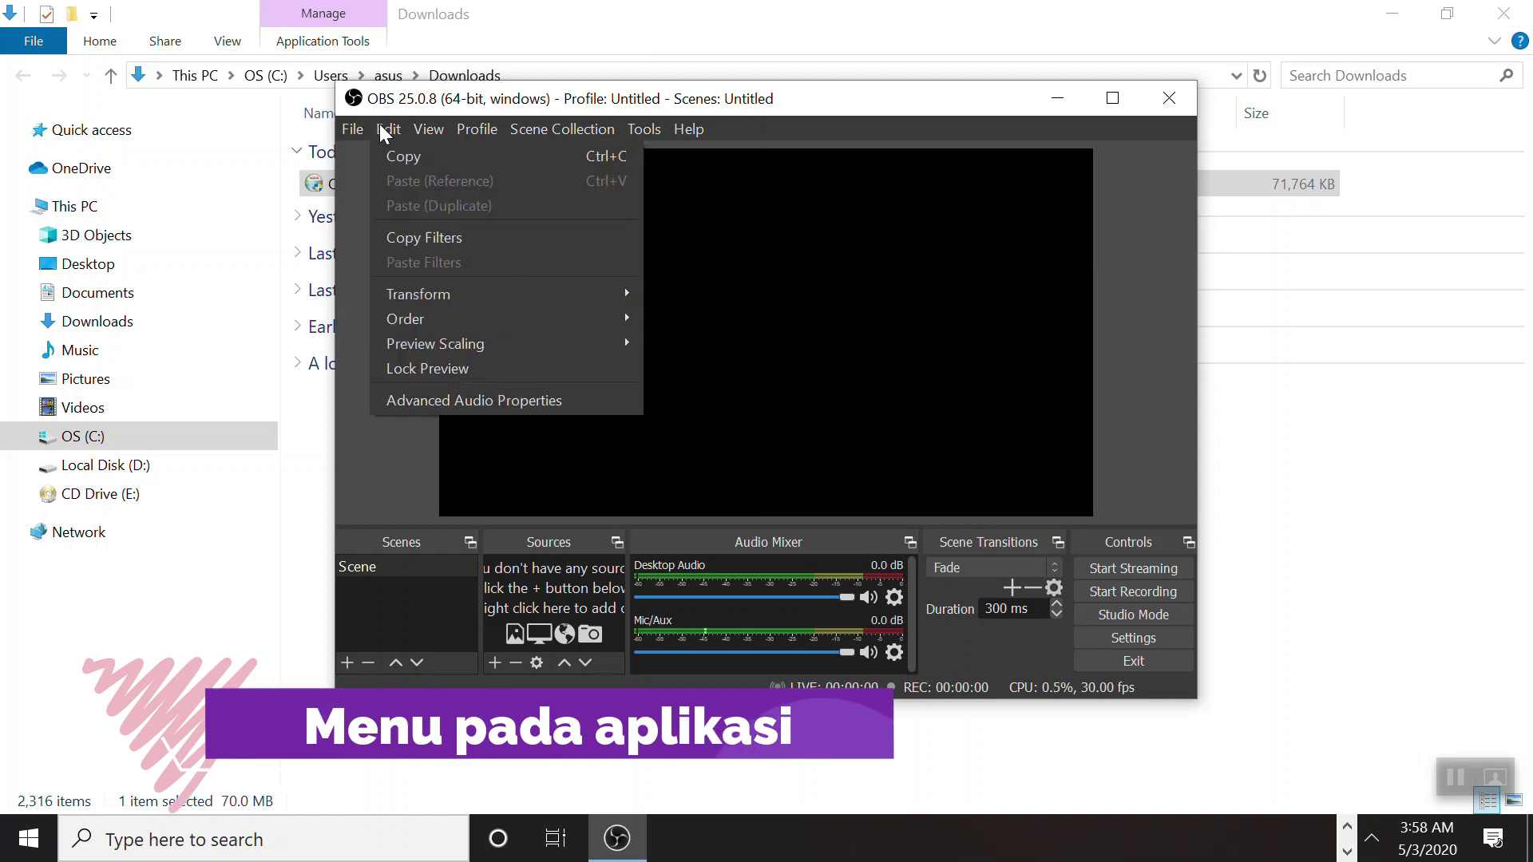
mouse_move(439, 127)
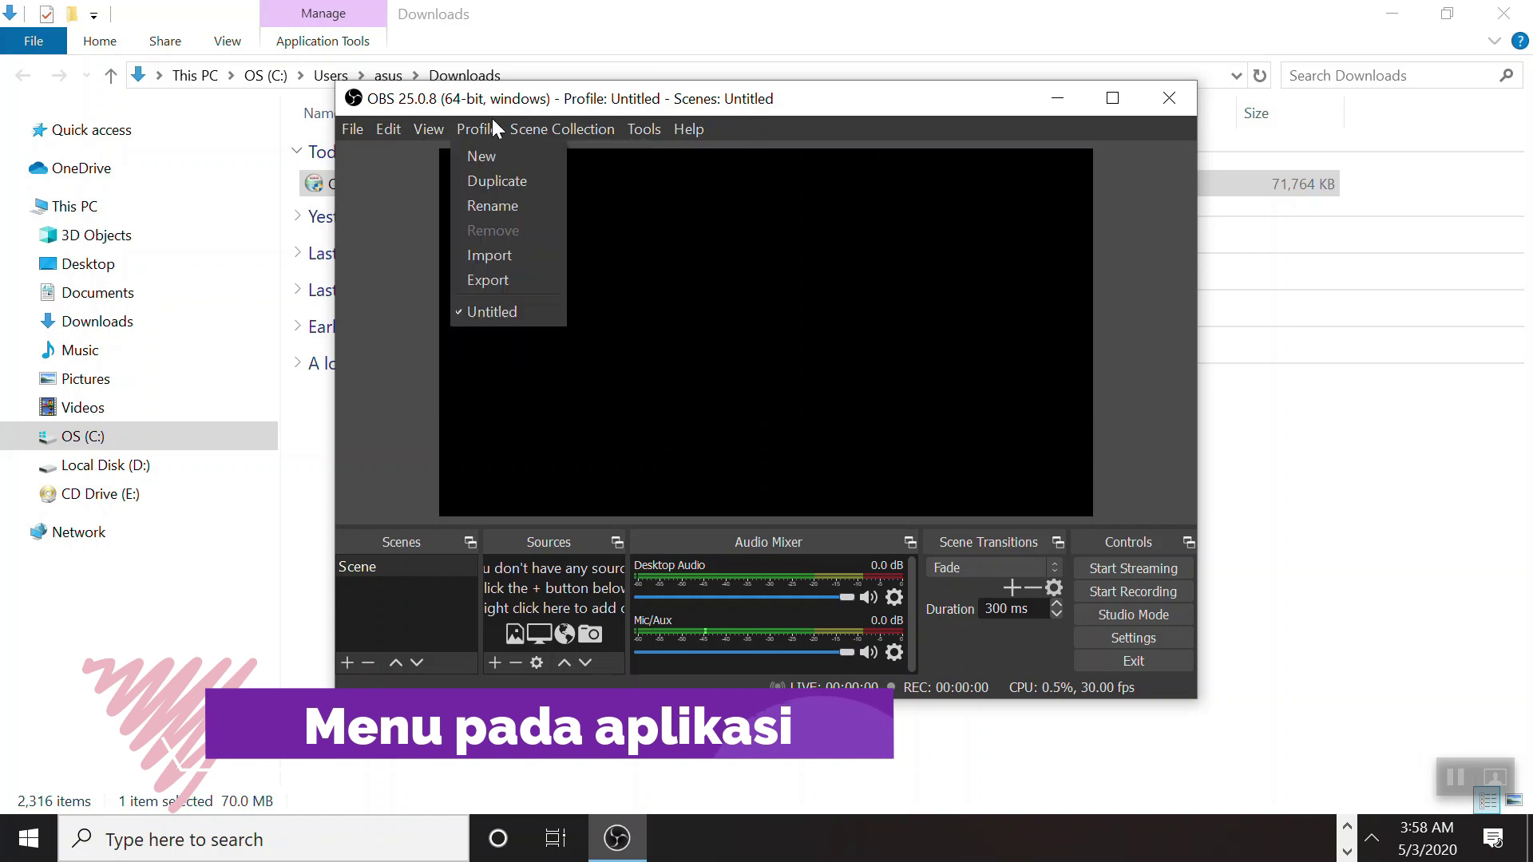
mouse_move(688, 128)
mouse_move(352, 128)
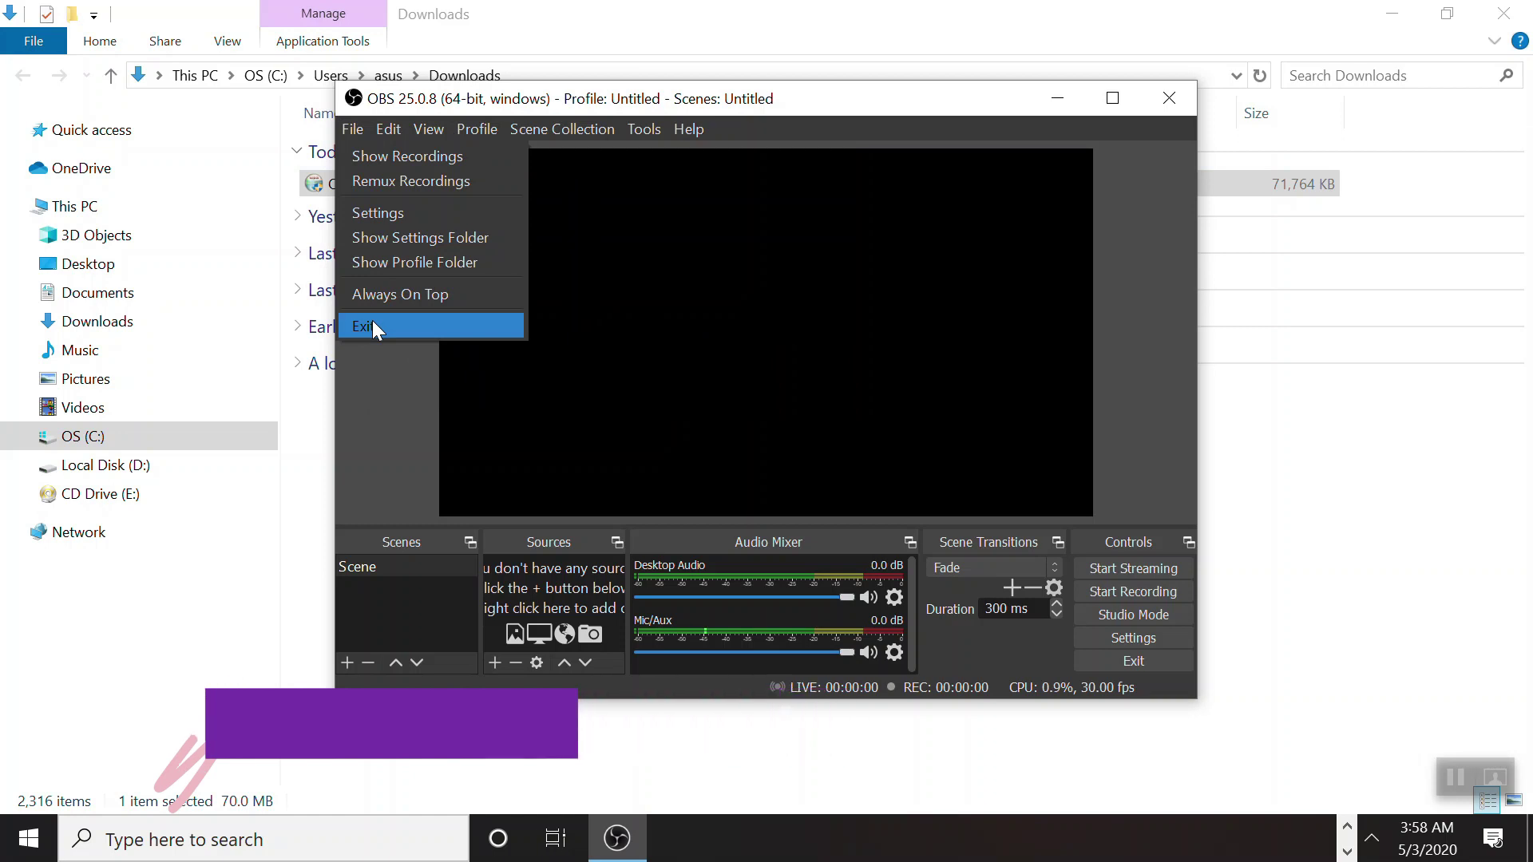
click(395, 464)
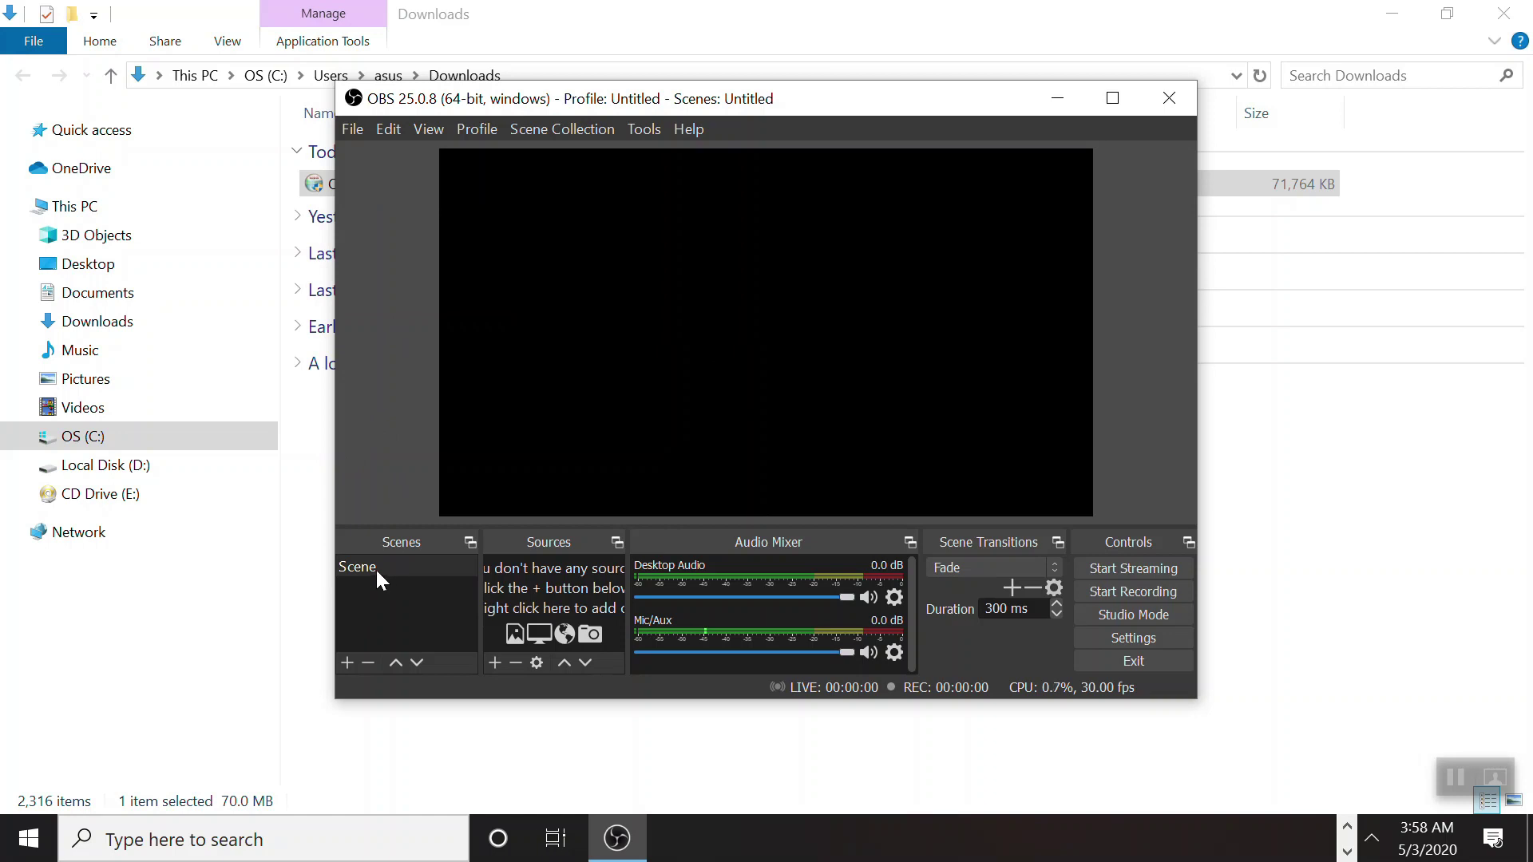
Step: Add a new Audio Input Capture source to the scene, leaving its device on Default
click(495, 662)
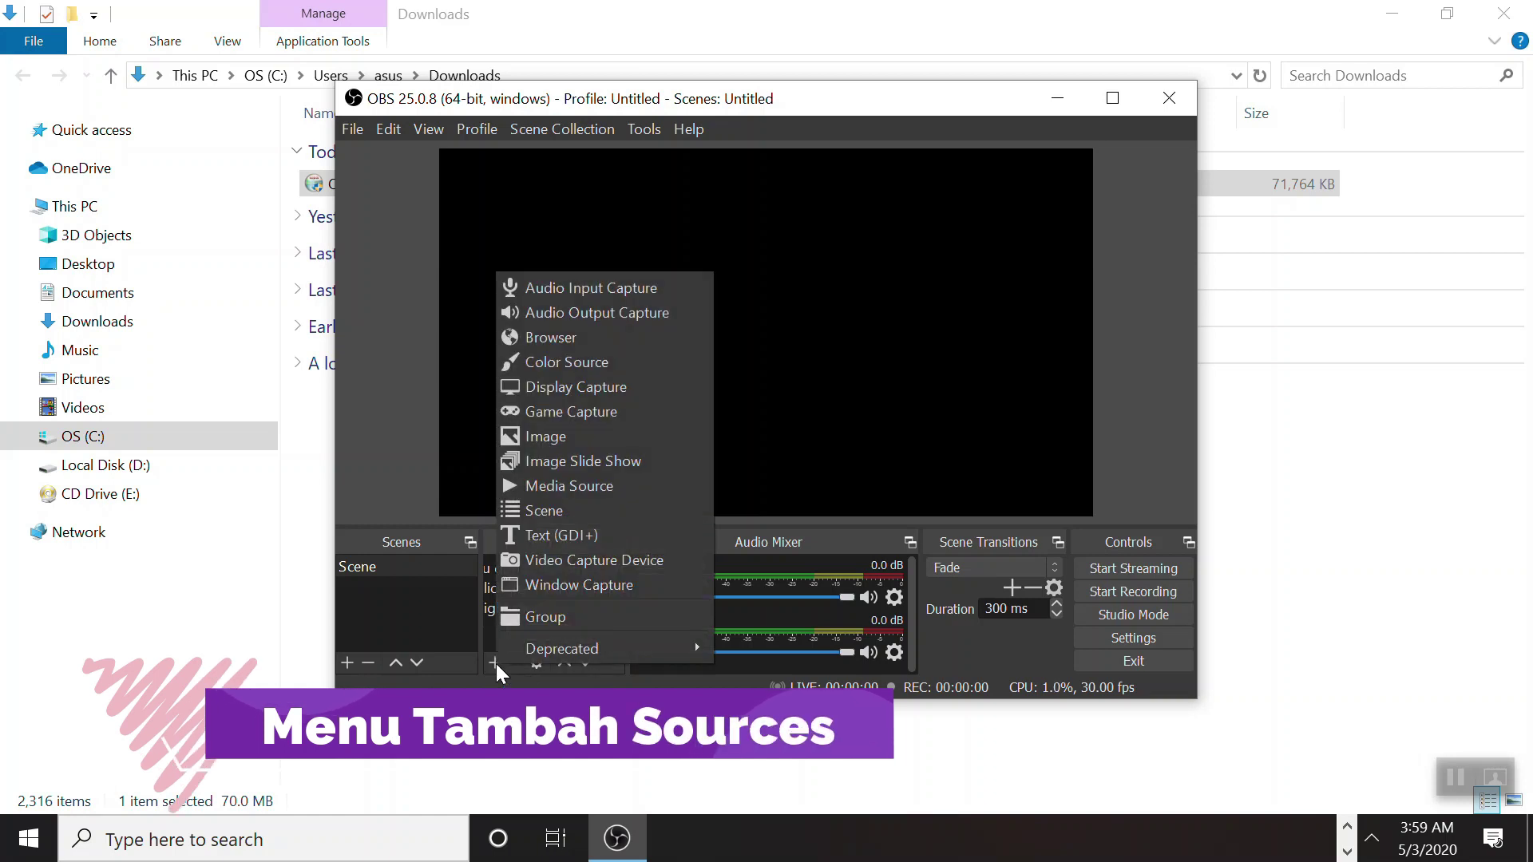
click(550, 289)
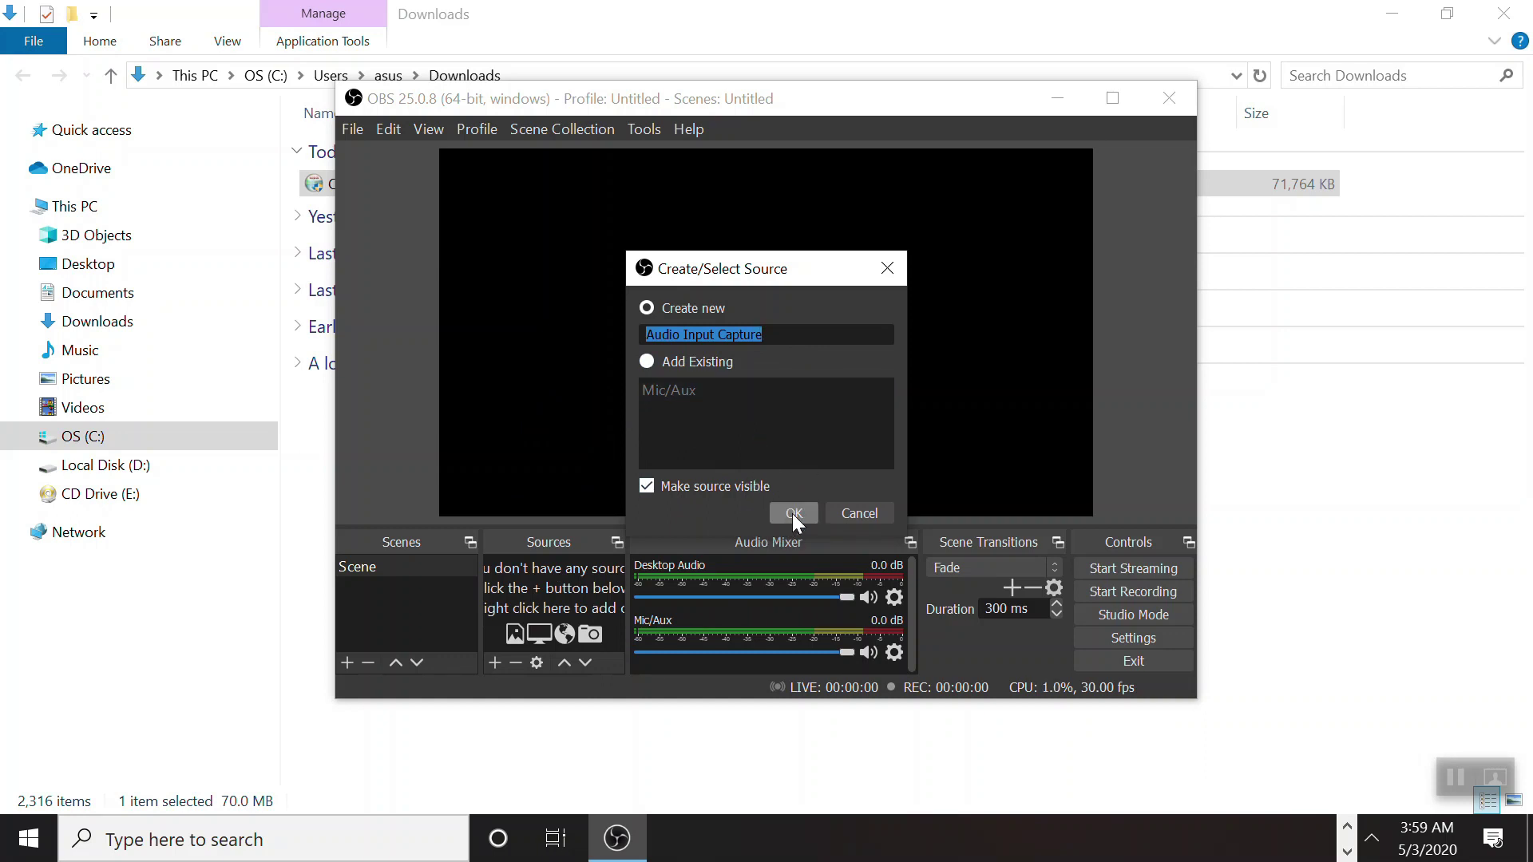
click(690, 363)
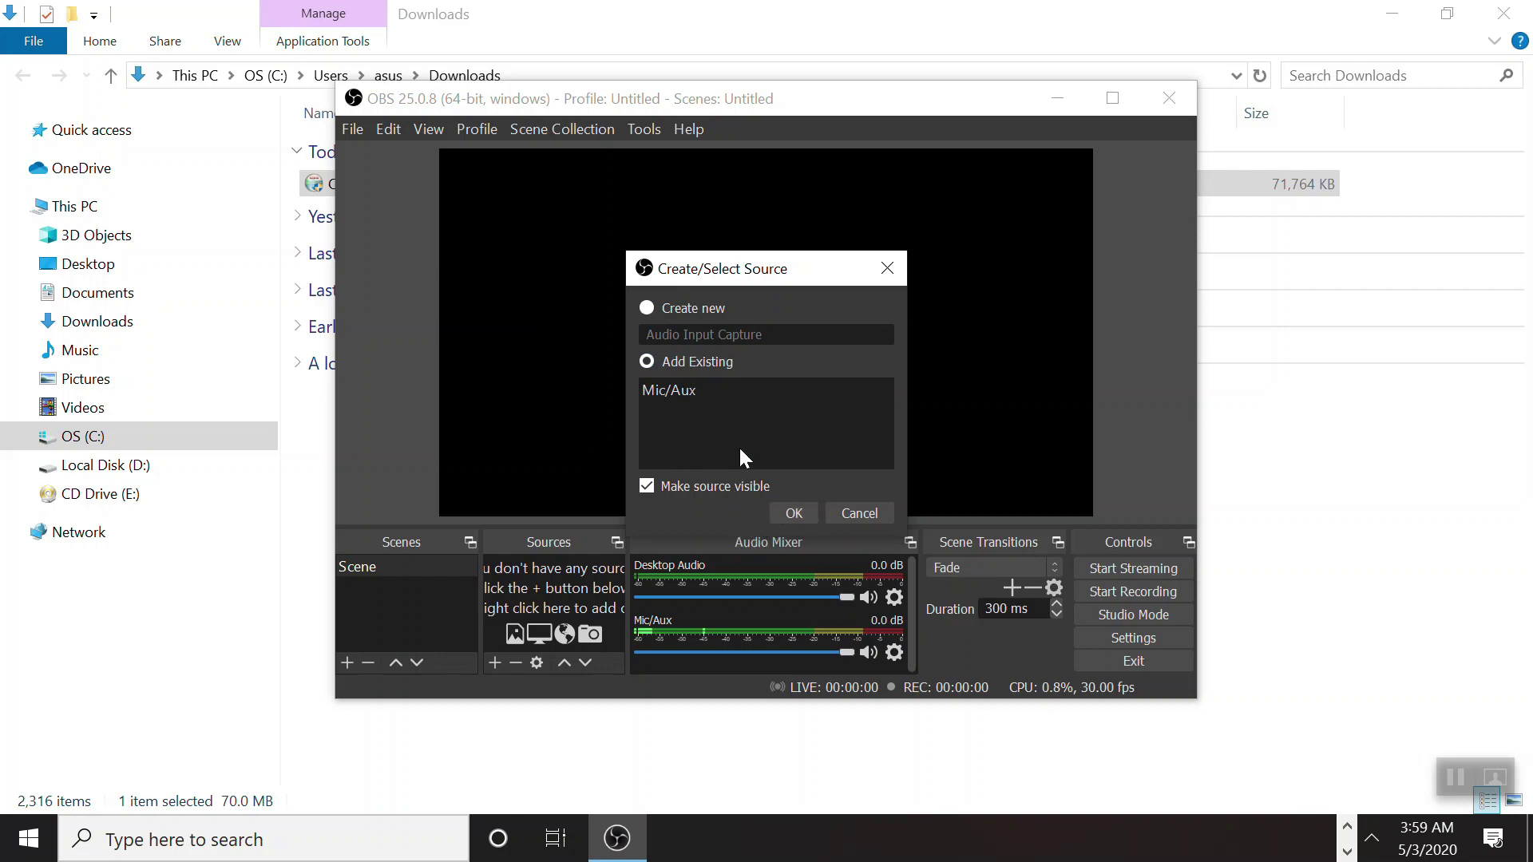
click(667, 316)
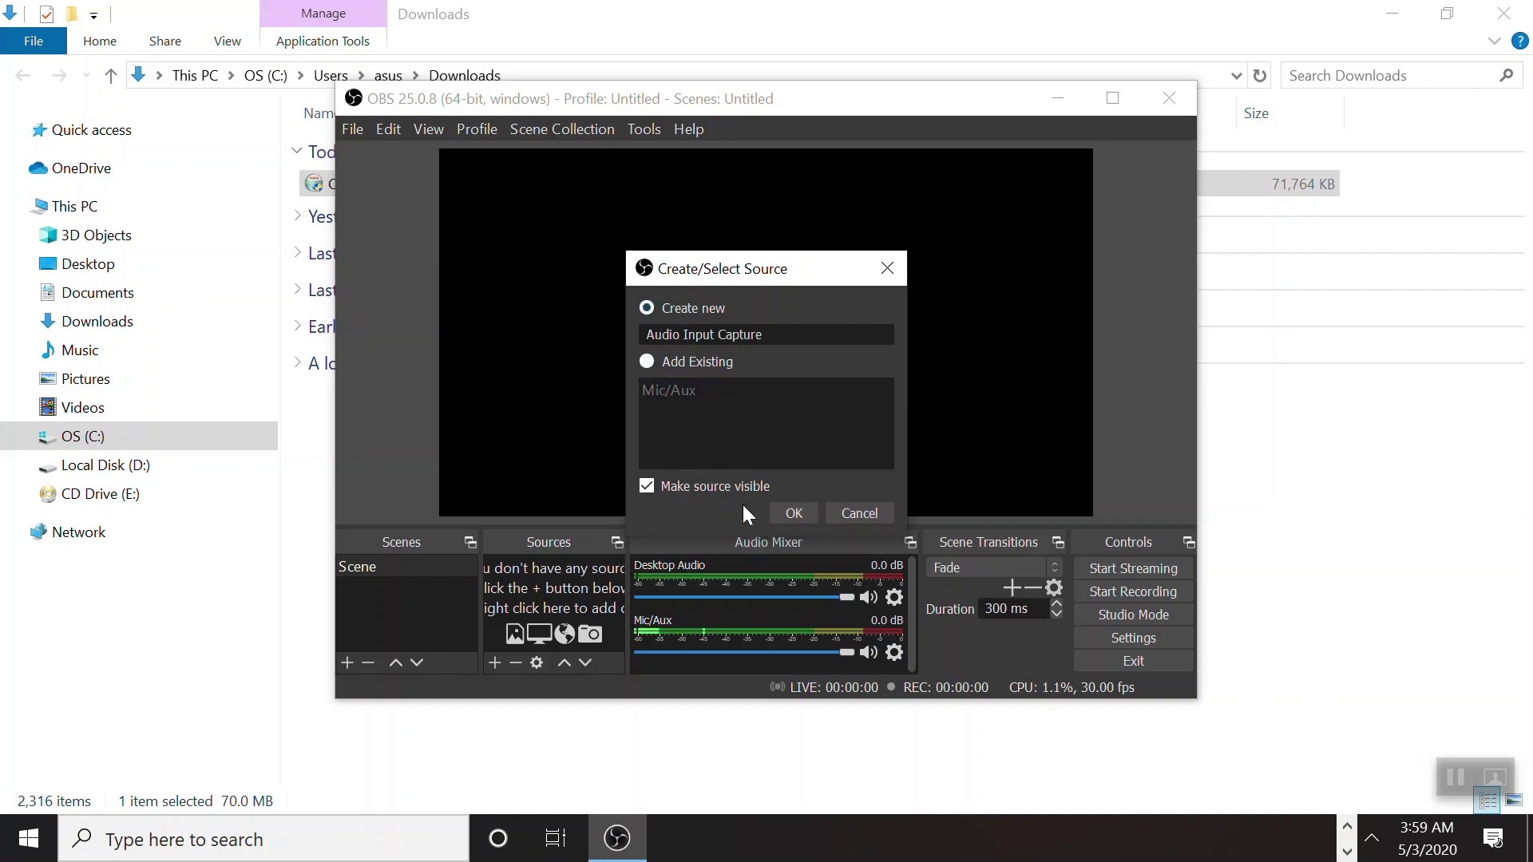
click(794, 514)
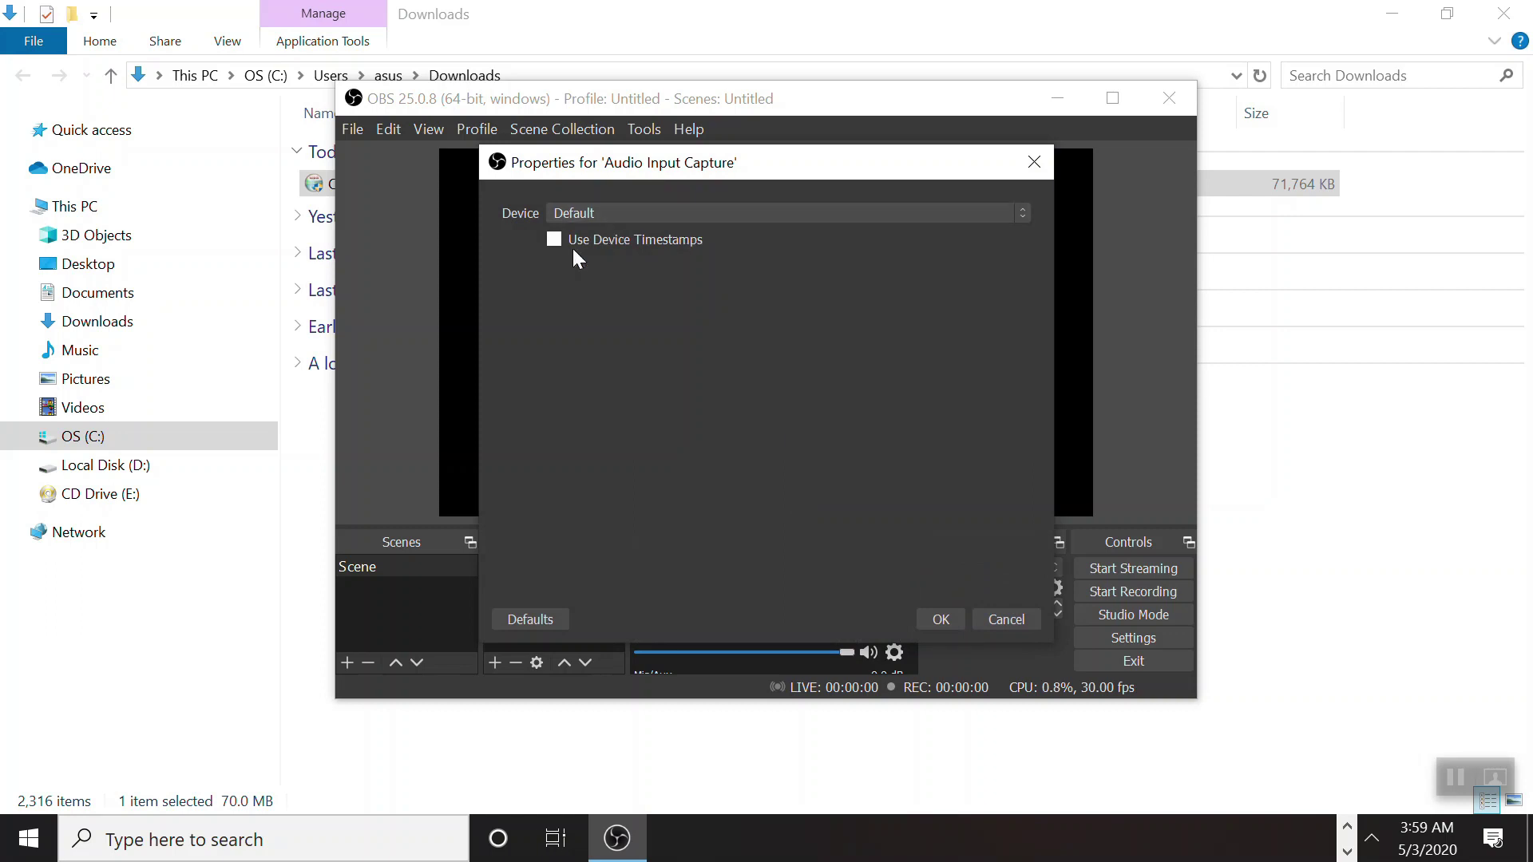
click(650, 213)
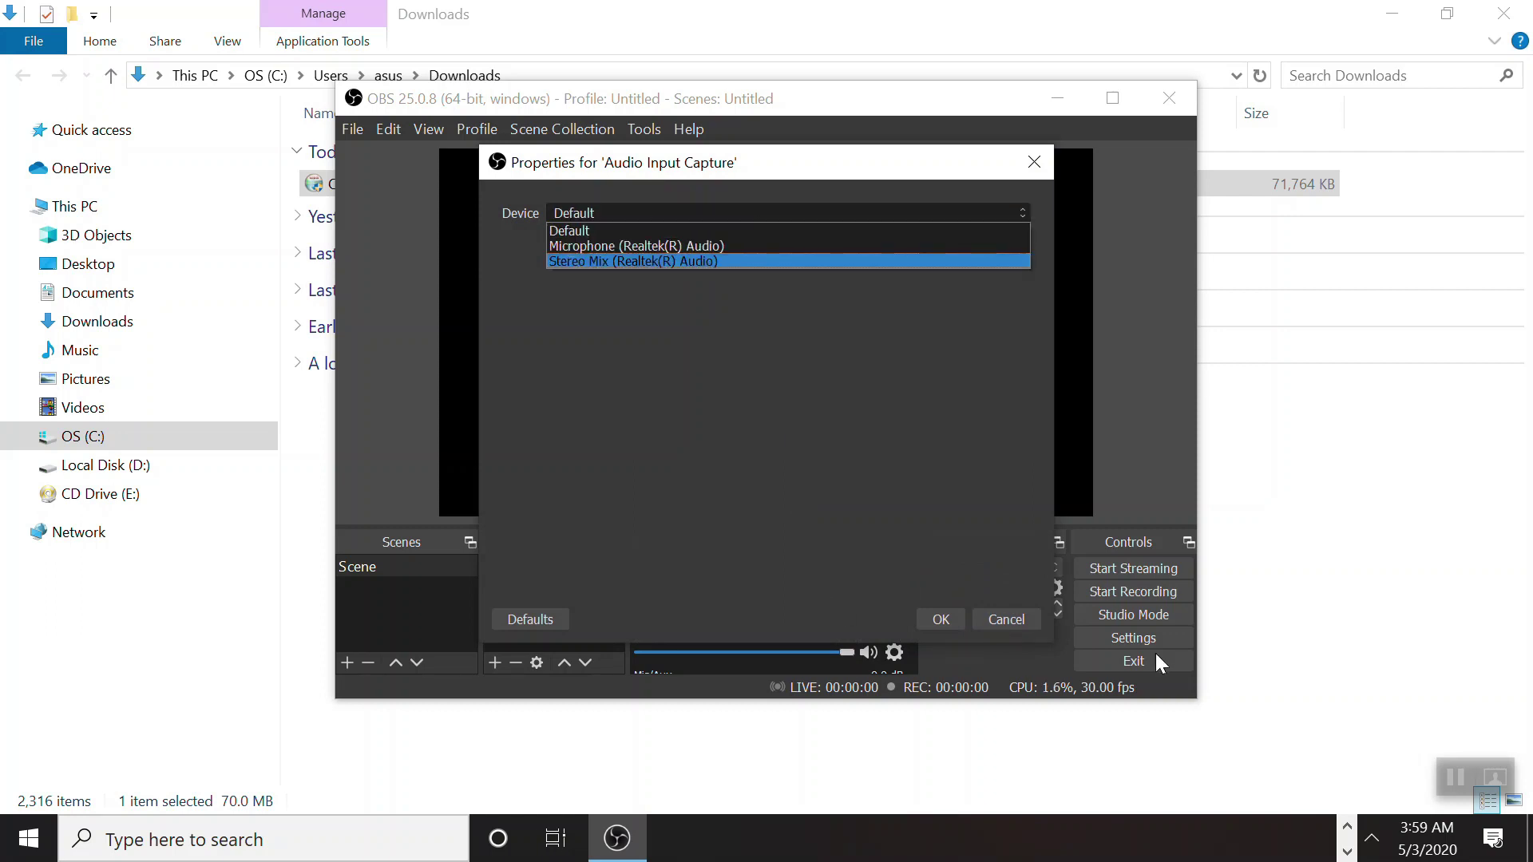
click(1027, 622)
click(1027, 621)
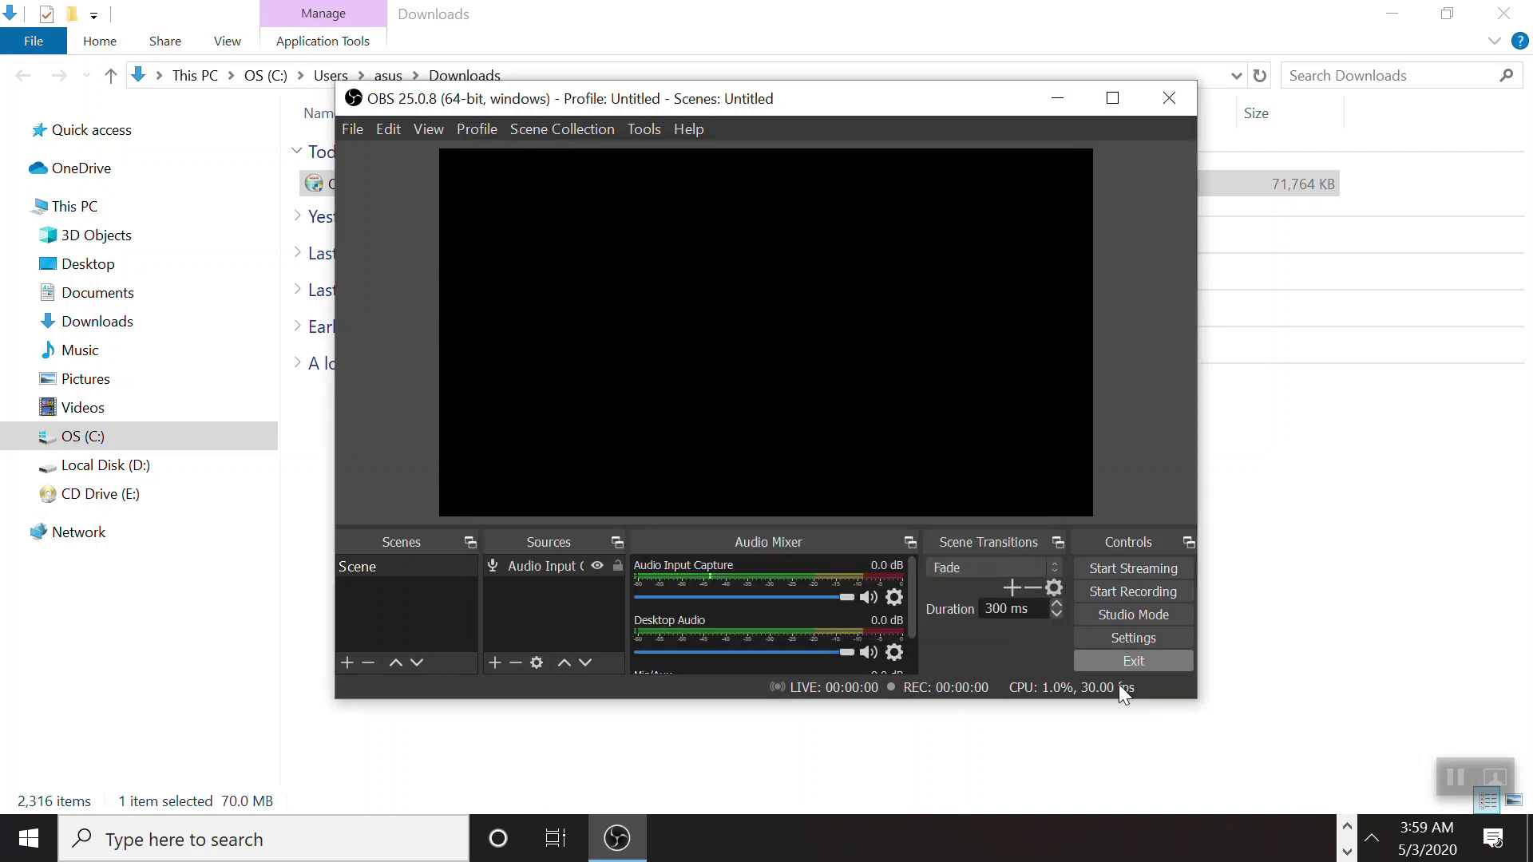
click(1368, 848)
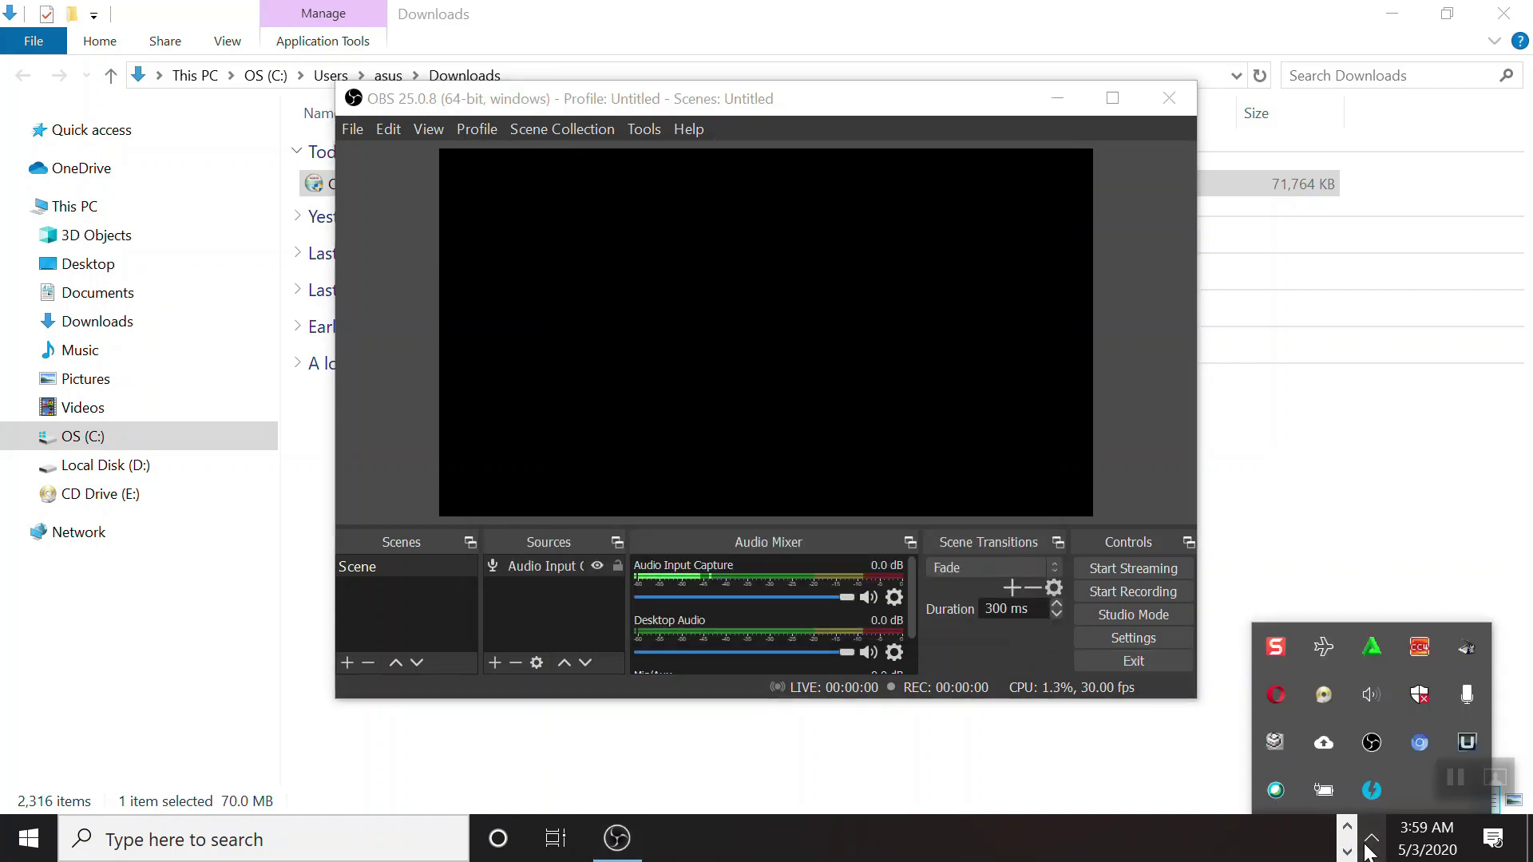